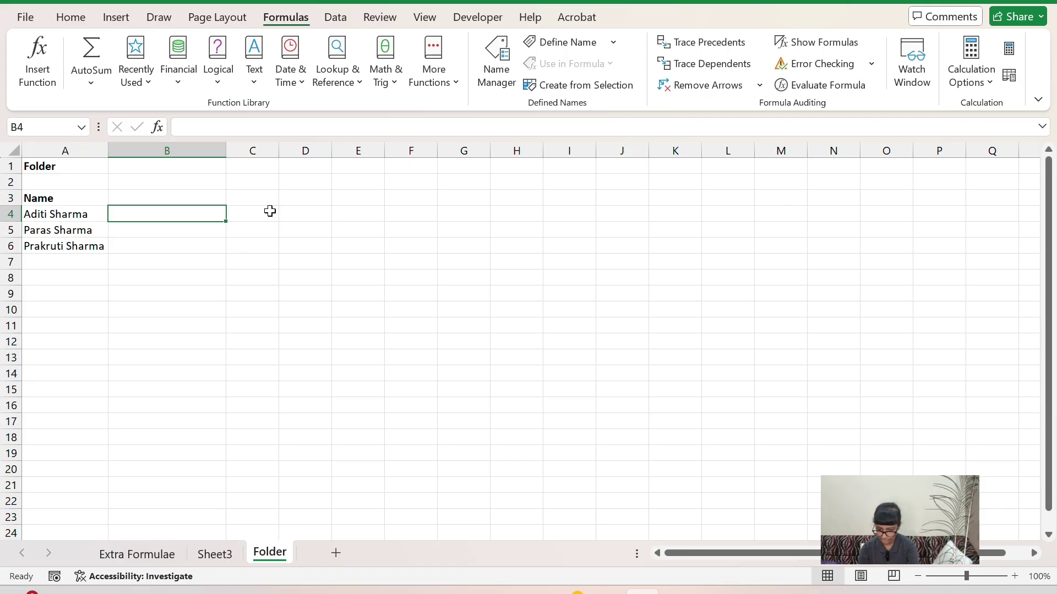
Step: Enter MD followed by the first listed name in double quotes in B4, and Flash Fill the pattern down to B6
text(MD)
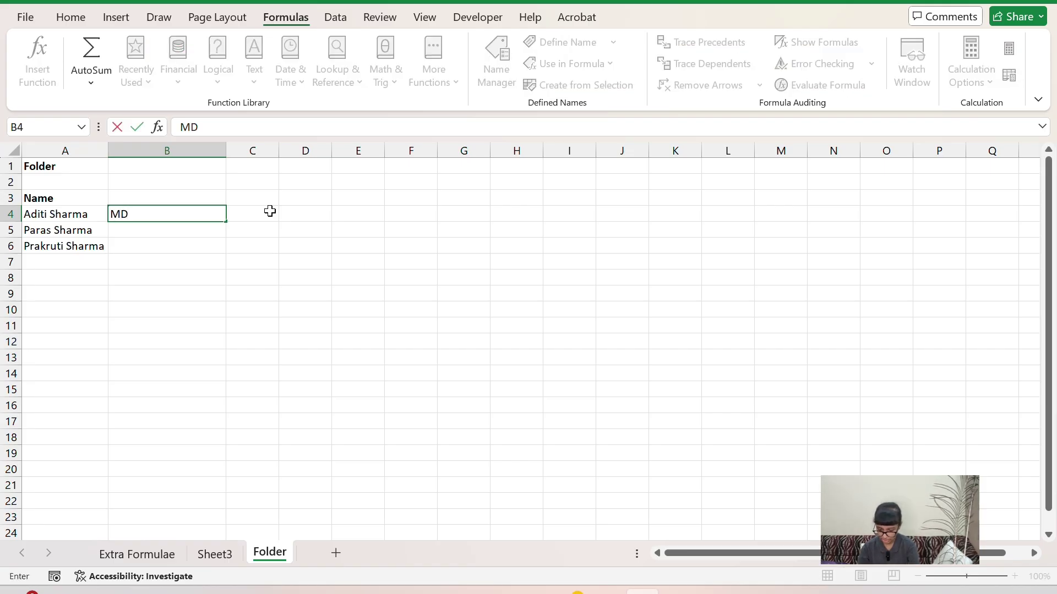
text( "Aditi Sharma)
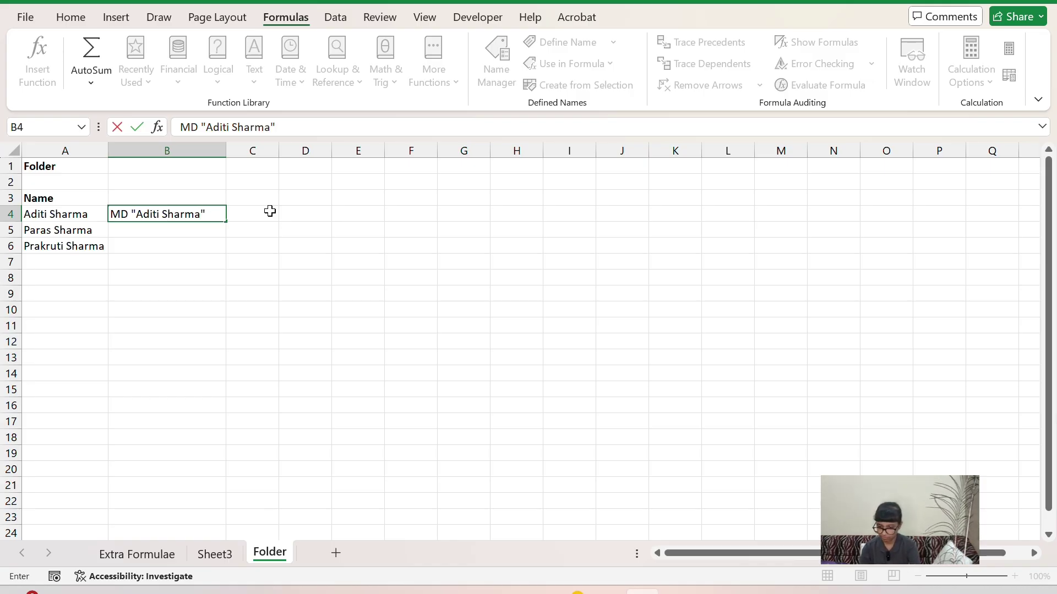
key(Return)
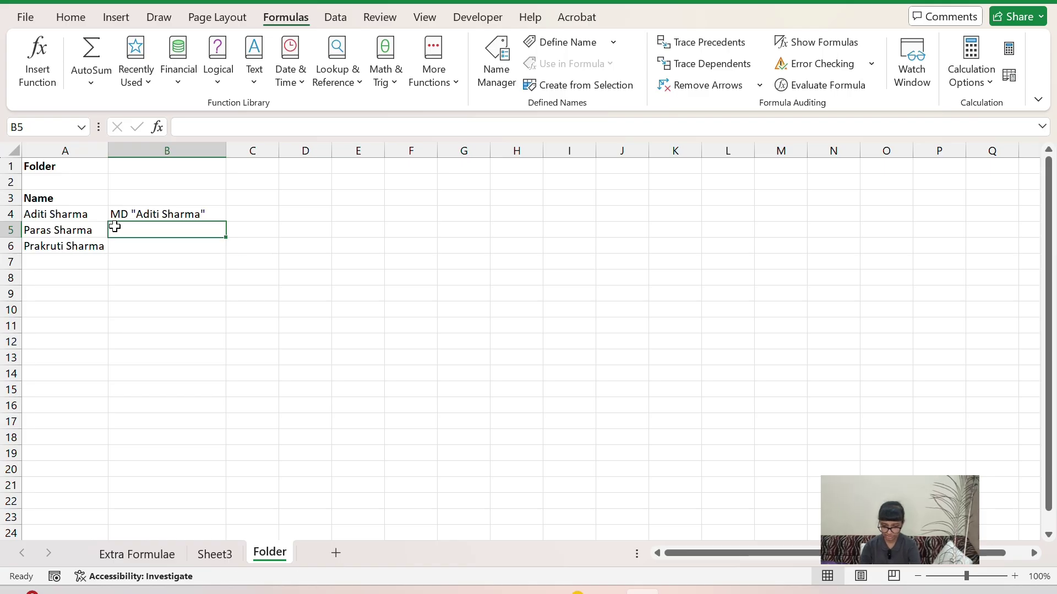
key(ctrl+e)
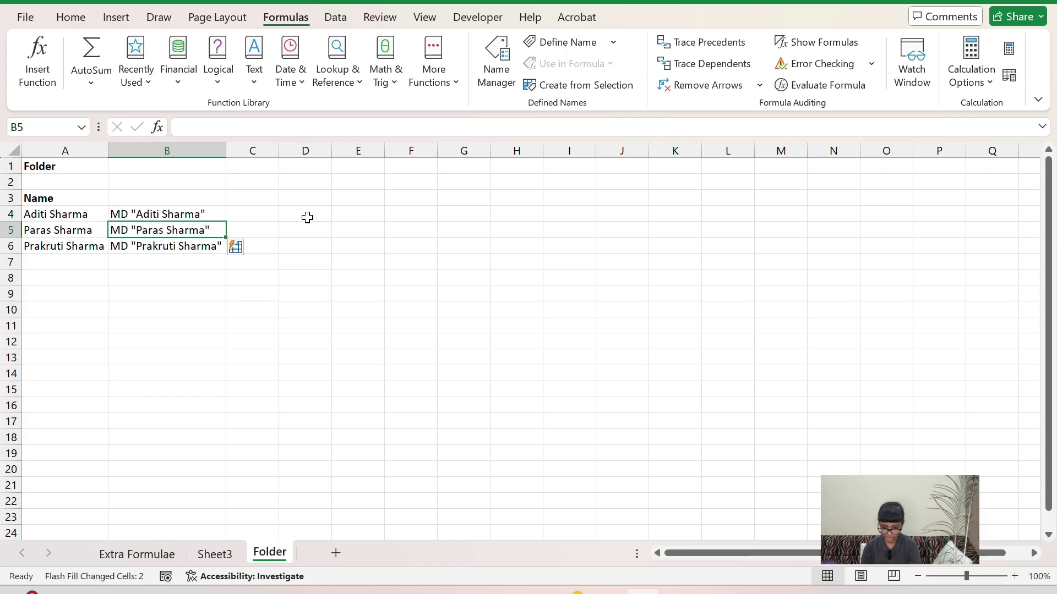
Step: Select the MD commands in B4:B6, and open the Name text document from the Part 7 folder in File Explorer
key(Up)
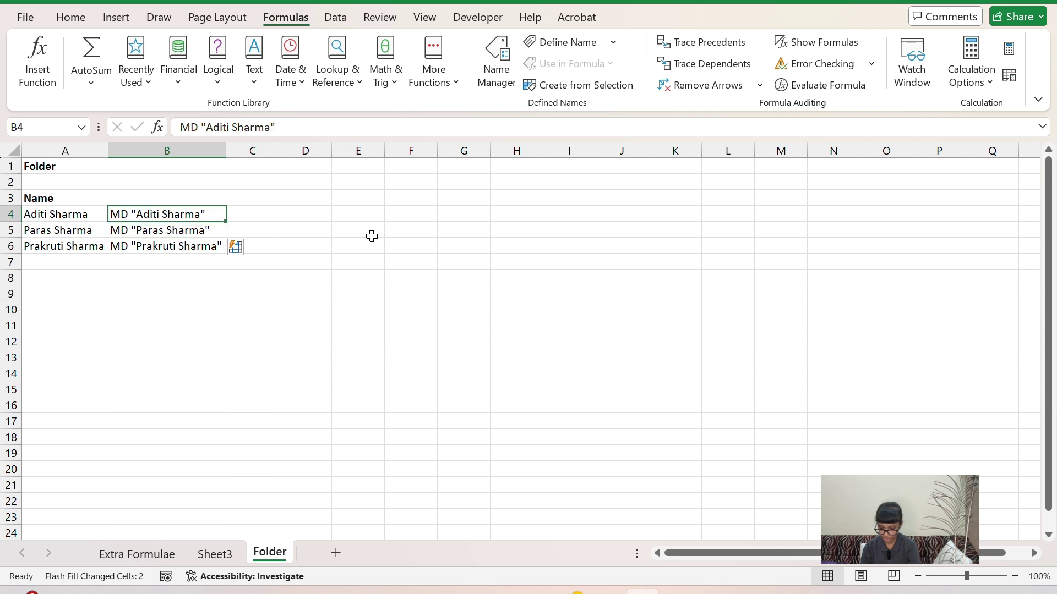
key(shift+Down)
key(shift+Down)
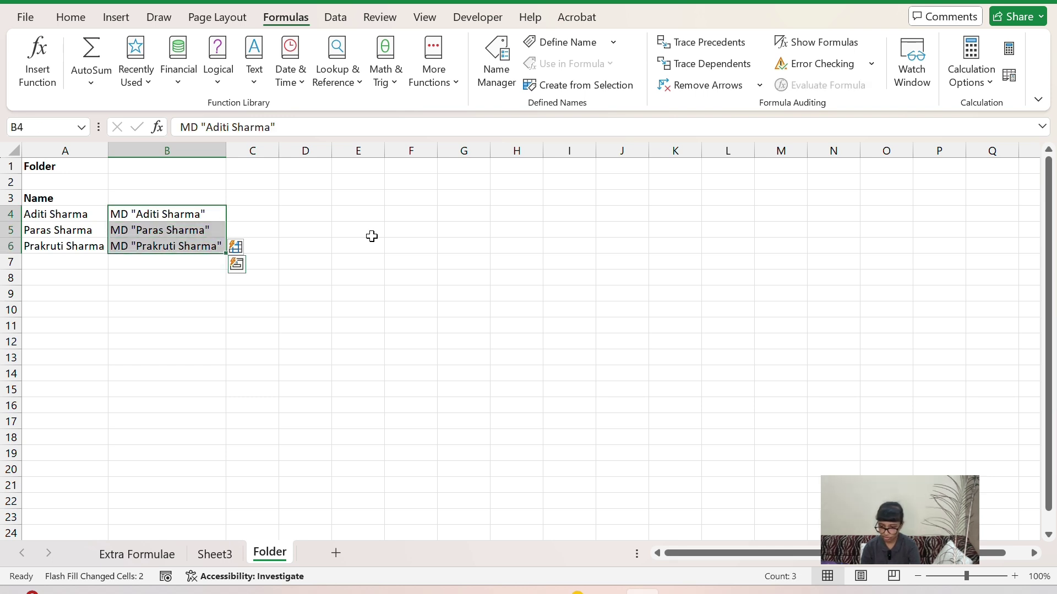
key(alt+Tab)
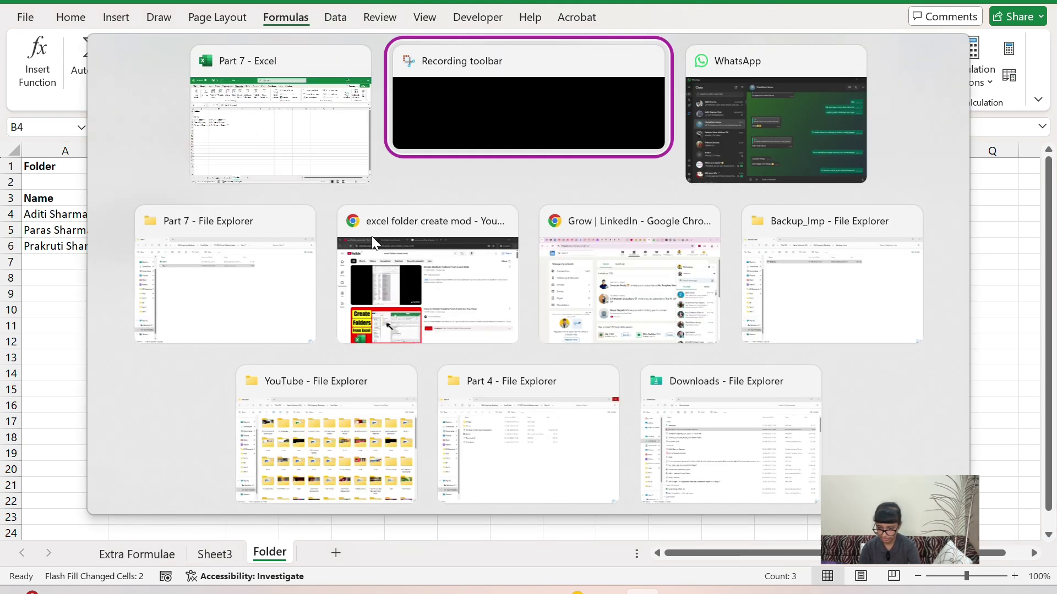
key(Down)
key(Left)
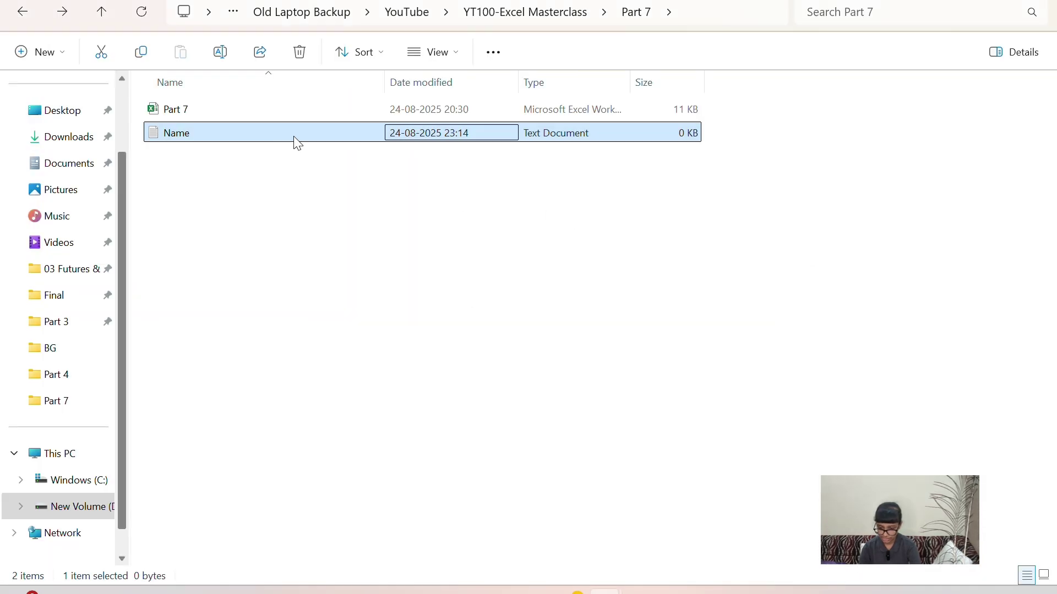
double_click(238, 141)
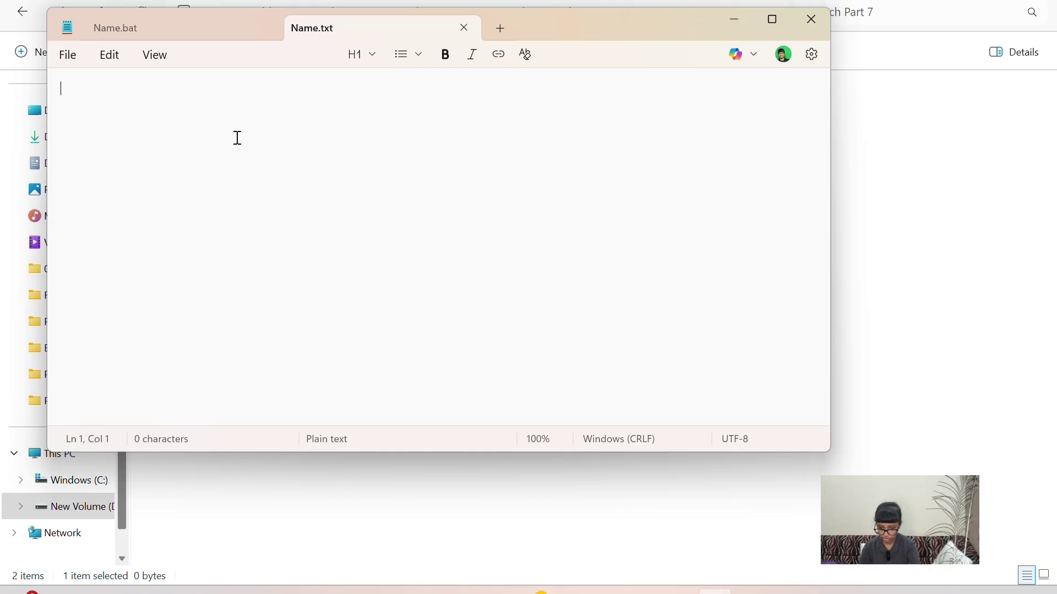
Step: Copy B4:B6 from the Excel workbook and paste the commands into Name.txt in Notepad, removing the trailing line break
key(alt+Tab)
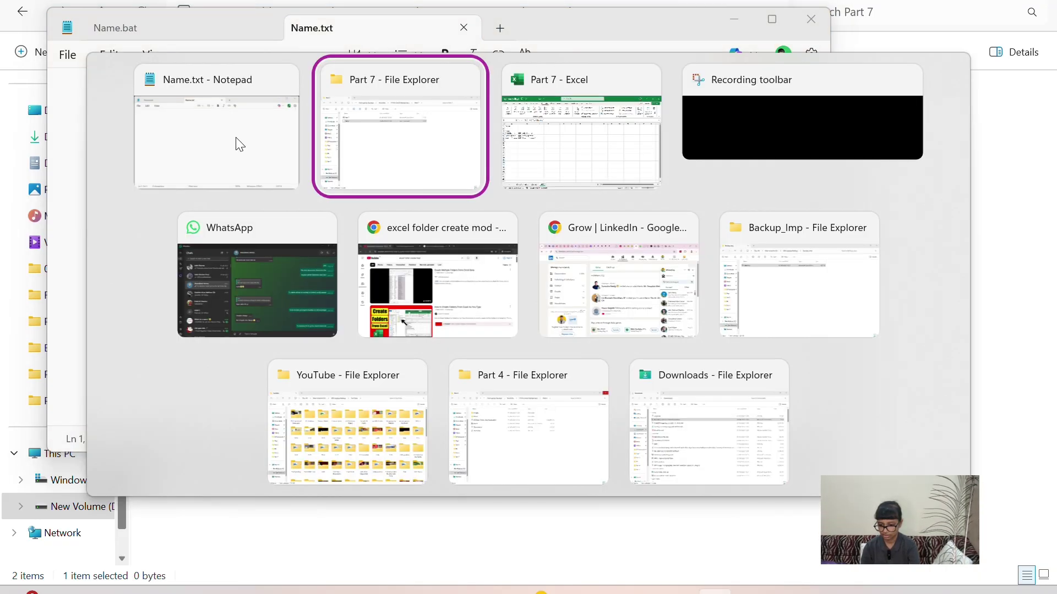
key(alt+Tab)
key(alt+Tab)
key(alt+Tab)
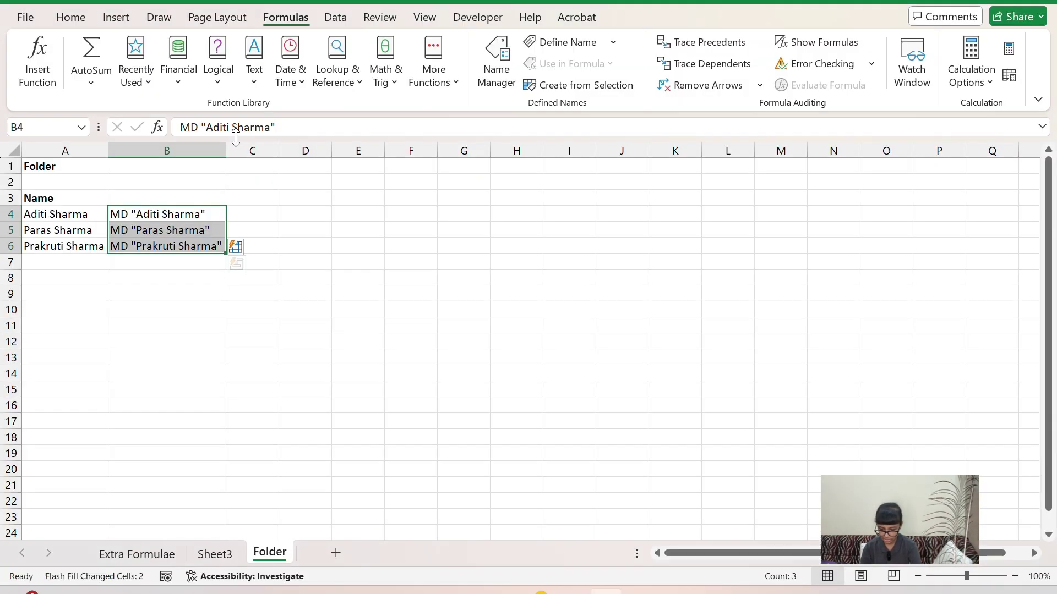
key(ctrl+c)
key(alt+Tab)
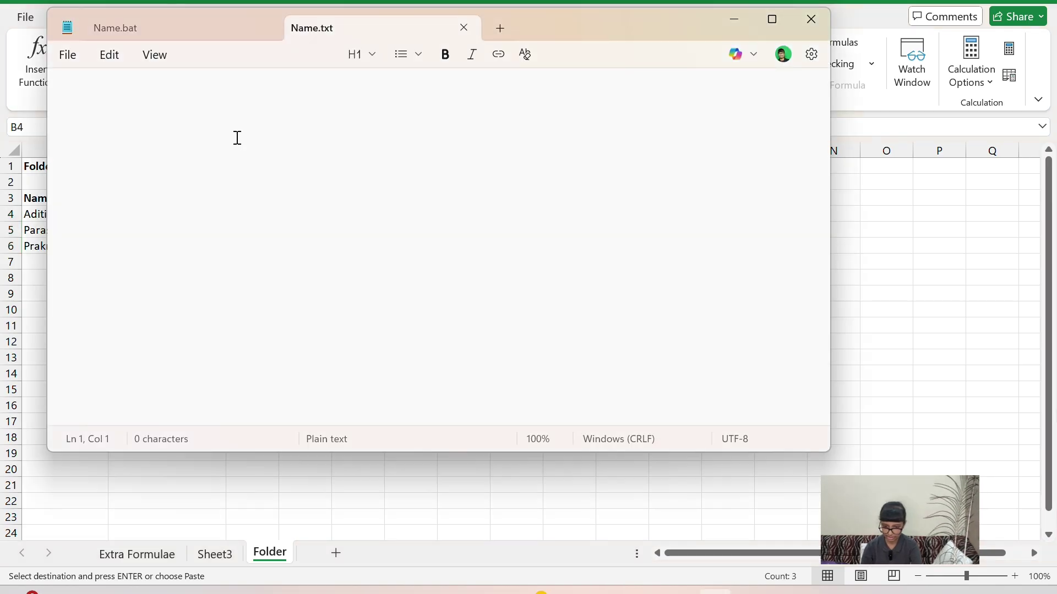
key(ctrl+v)
key(BackSpace)
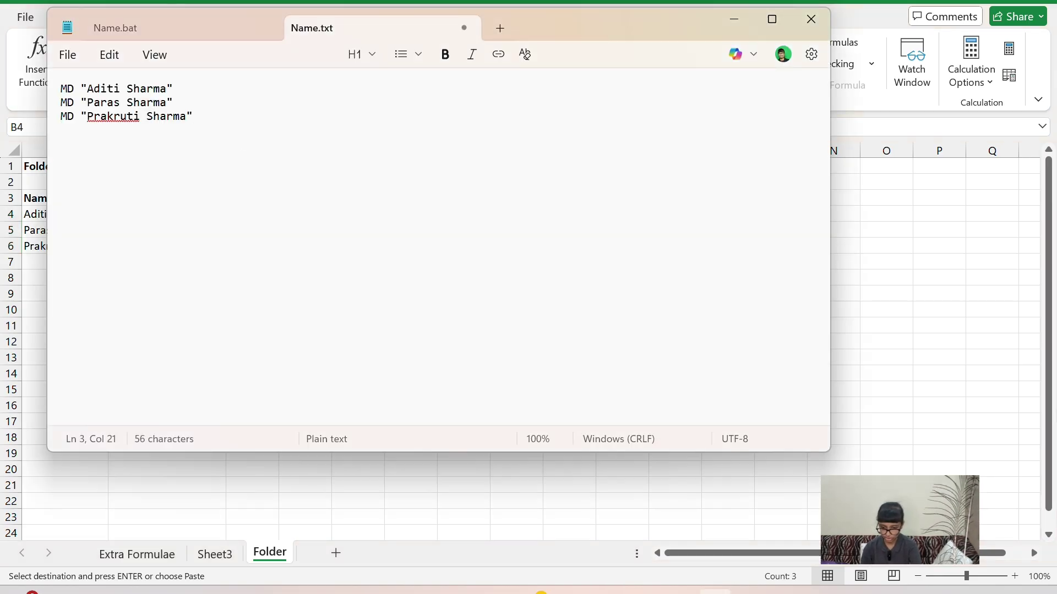
Step: Save the Notepad document as Name.bat in the Part 7 folder
click(67, 55)
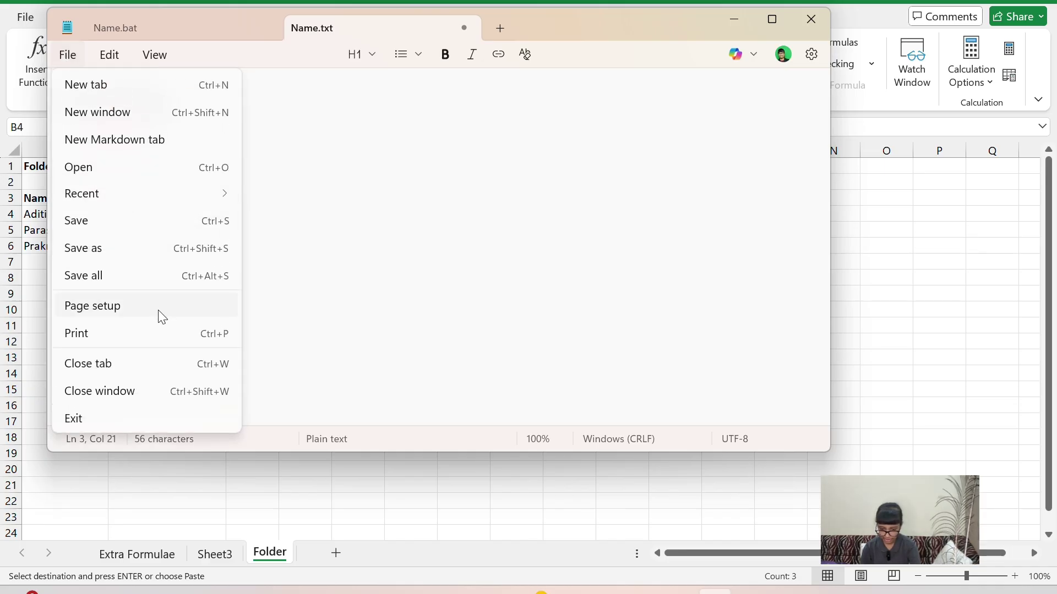
click(128, 252)
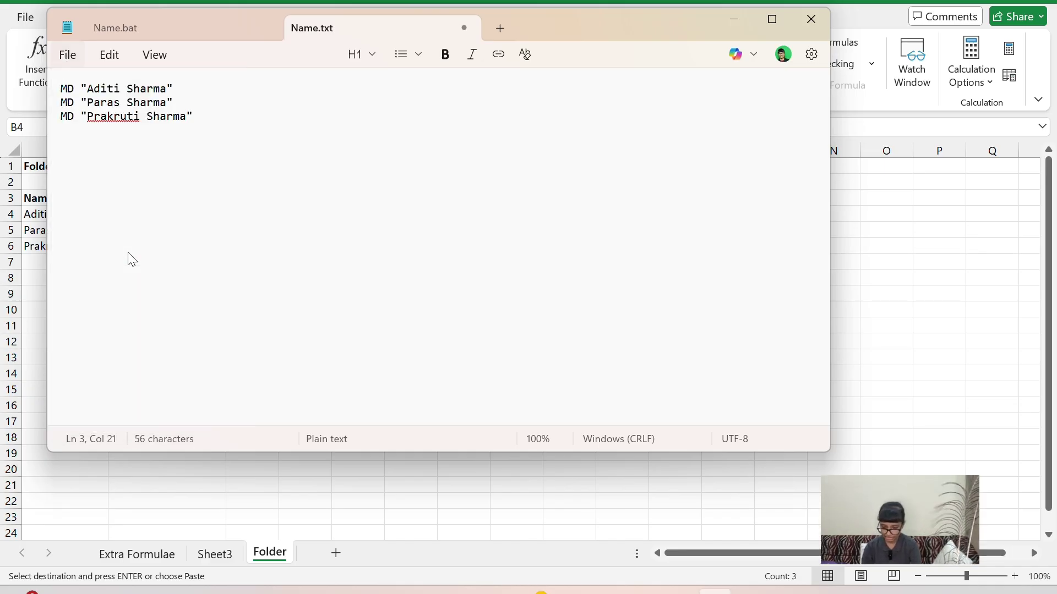
key(End)
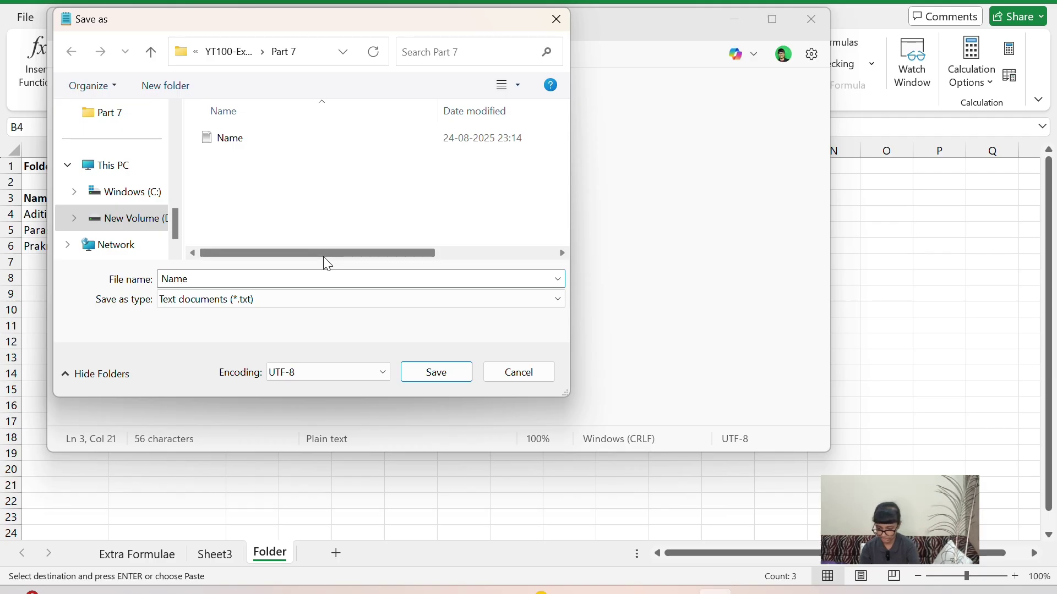
text(.bat)
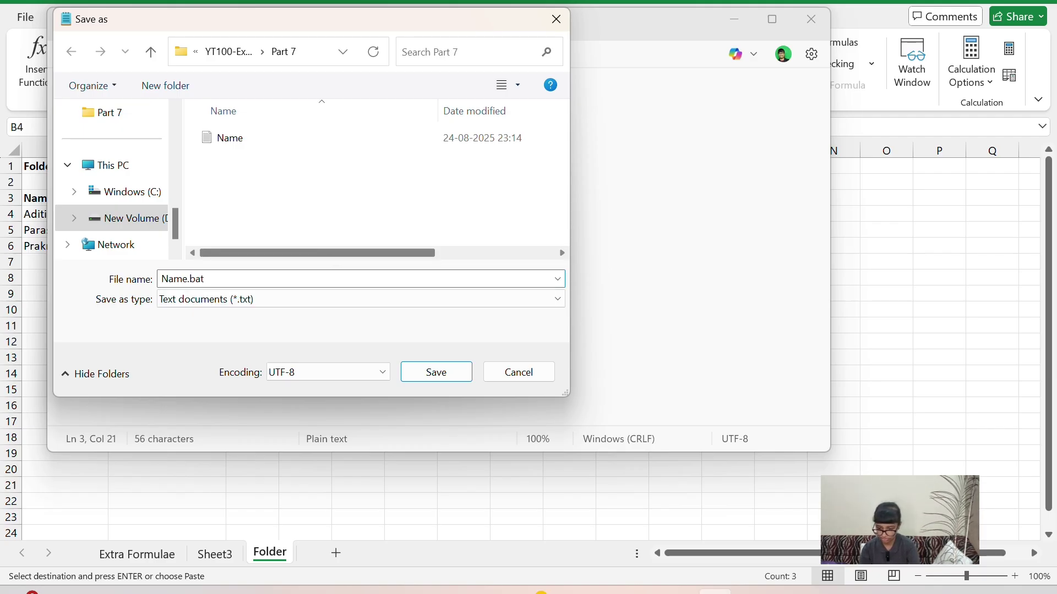
key(Return)
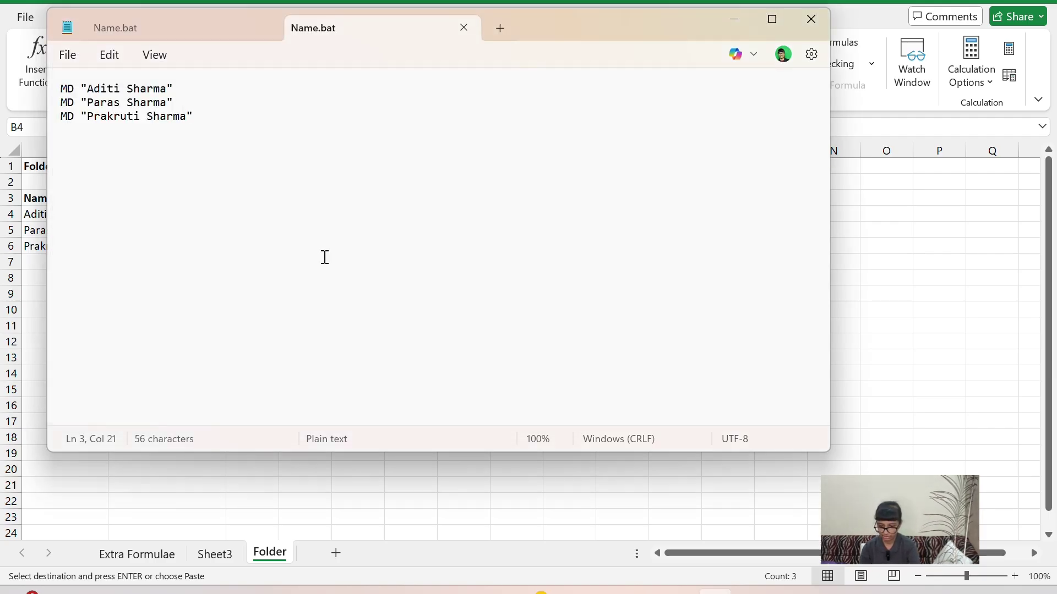
Step: Switch to the Part 7 folder in File Explorer and run the Name Windows batch file
key(alt+Tab)
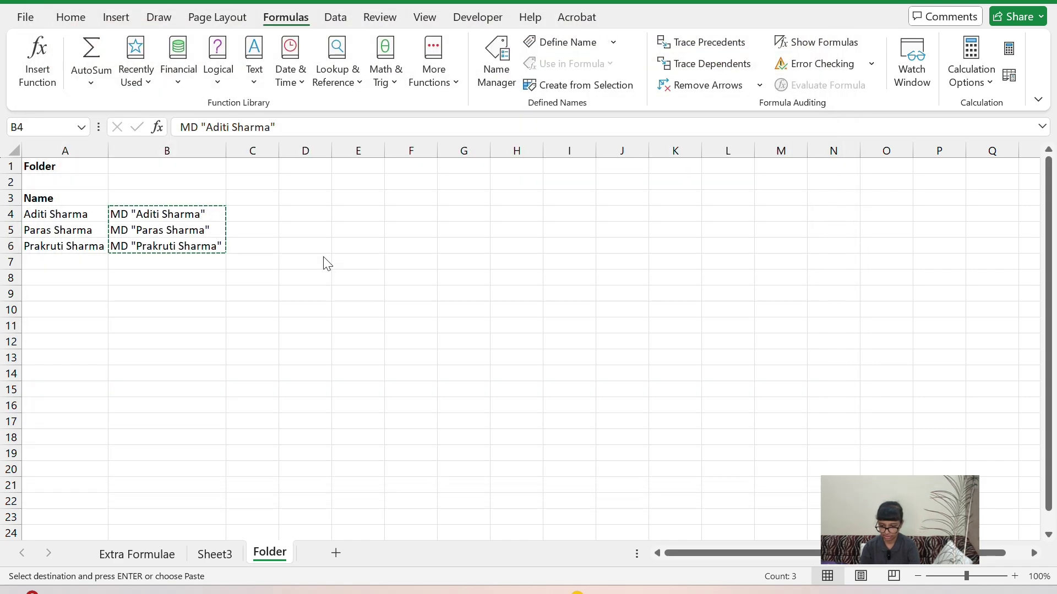
key(alt+Tab)
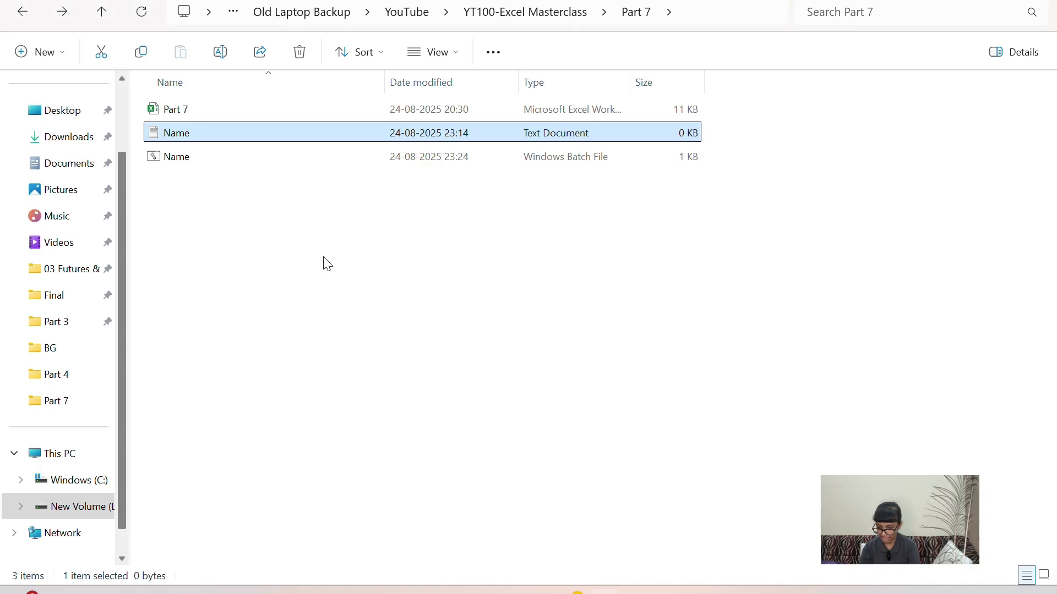
key(Down)
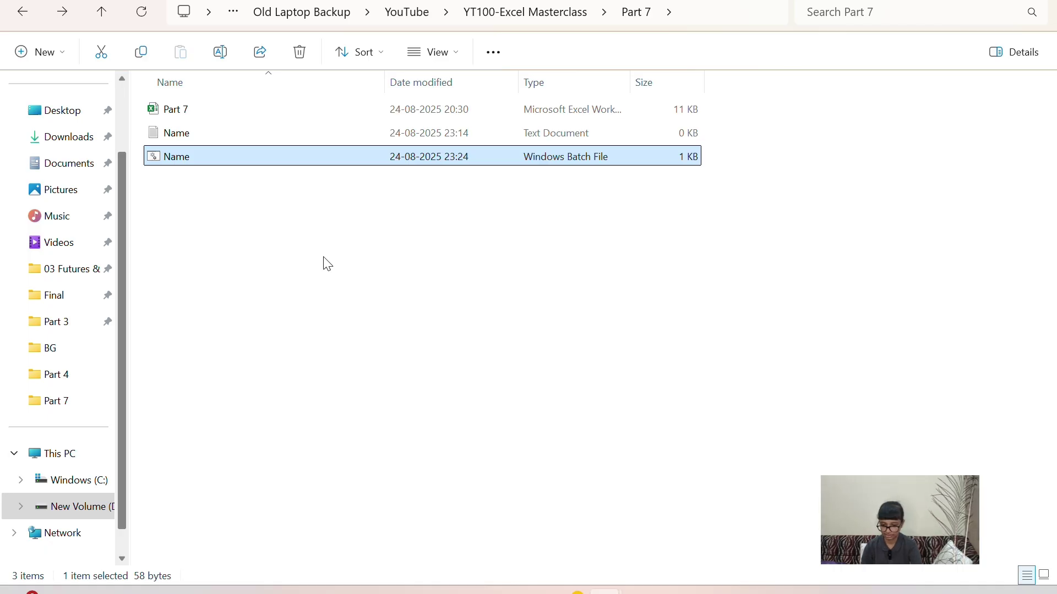
key(Return)
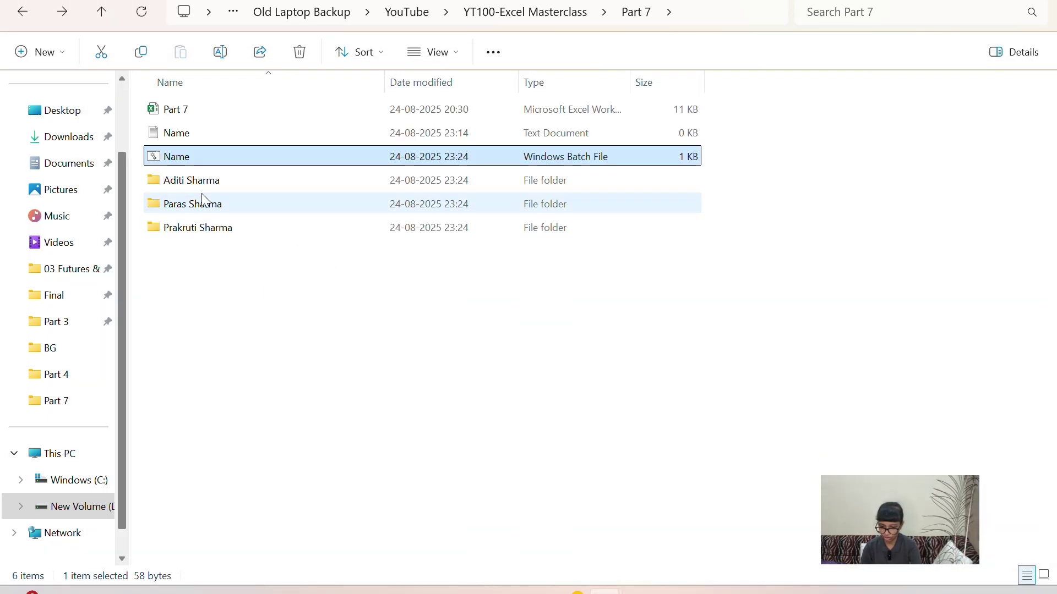
Step: Look inside the second and third generated name folders, returning to the Part 7 folder after each
double_click(233, 208)
key(alt+Left)
key(Down)
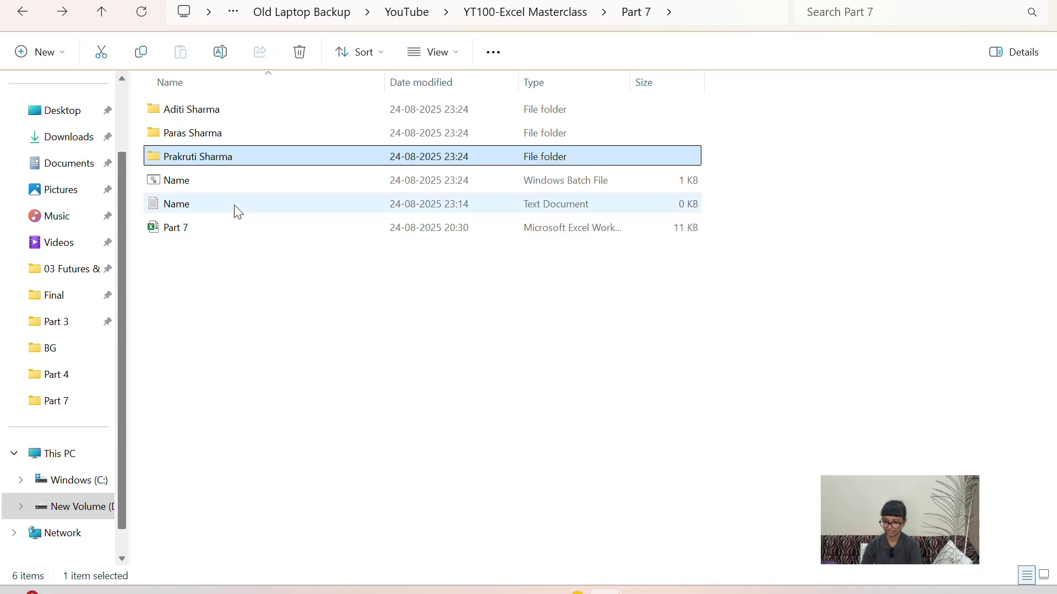
key(Return)
key(alt+Left)
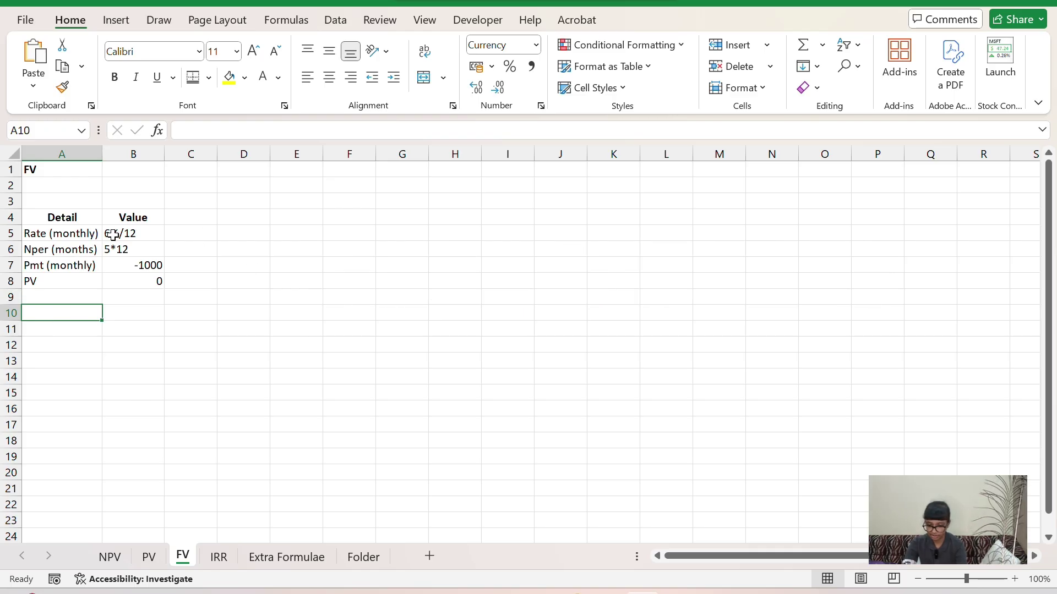
Step: On the FV sheet in Excel, calculate the monthly rate in C5 with =6/1200
click(136, 230)
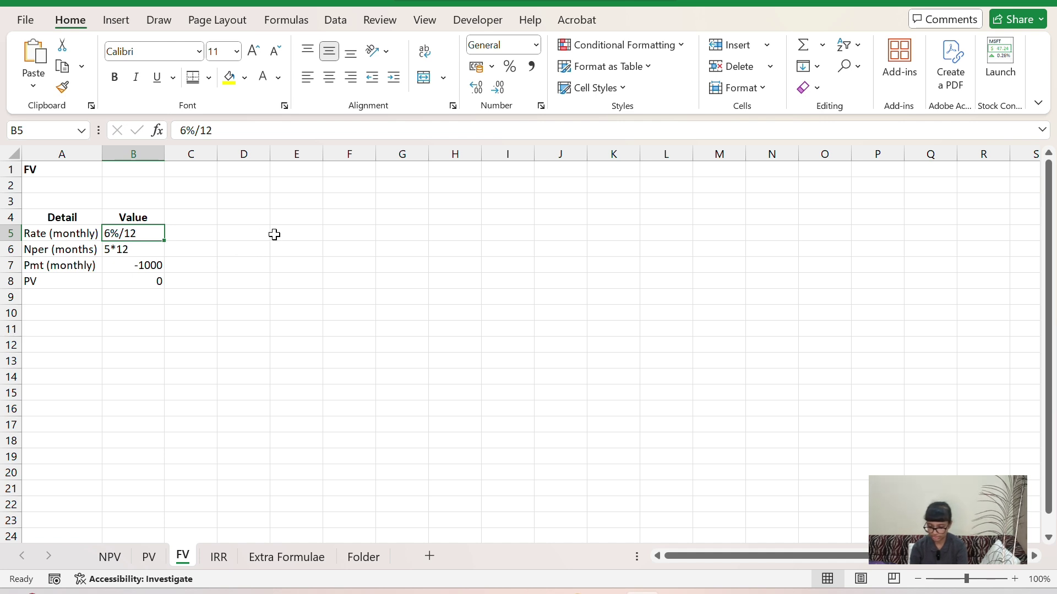
click(197, 234)
text(=)
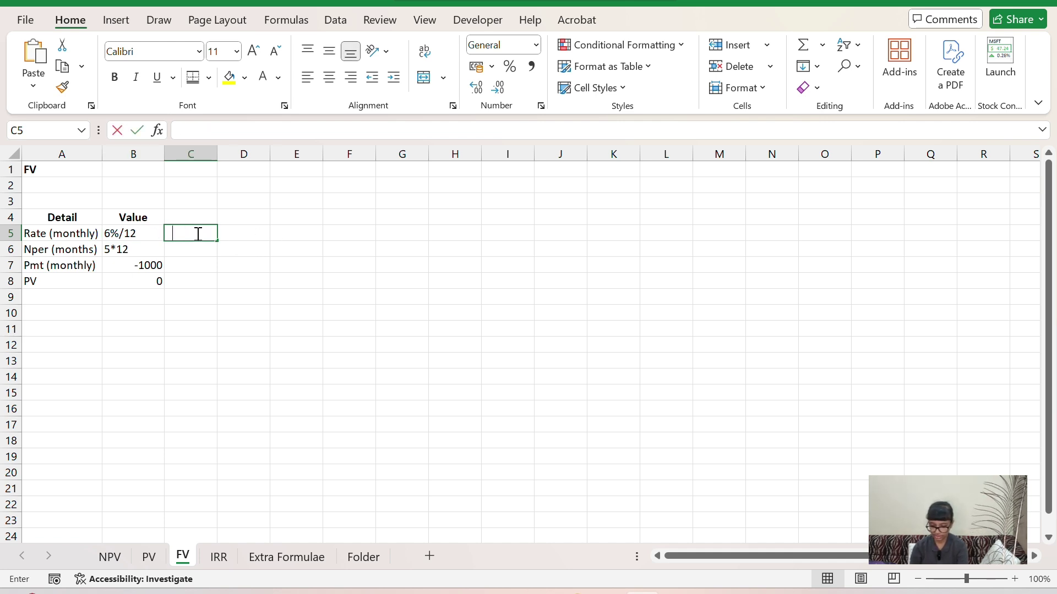
text(6)
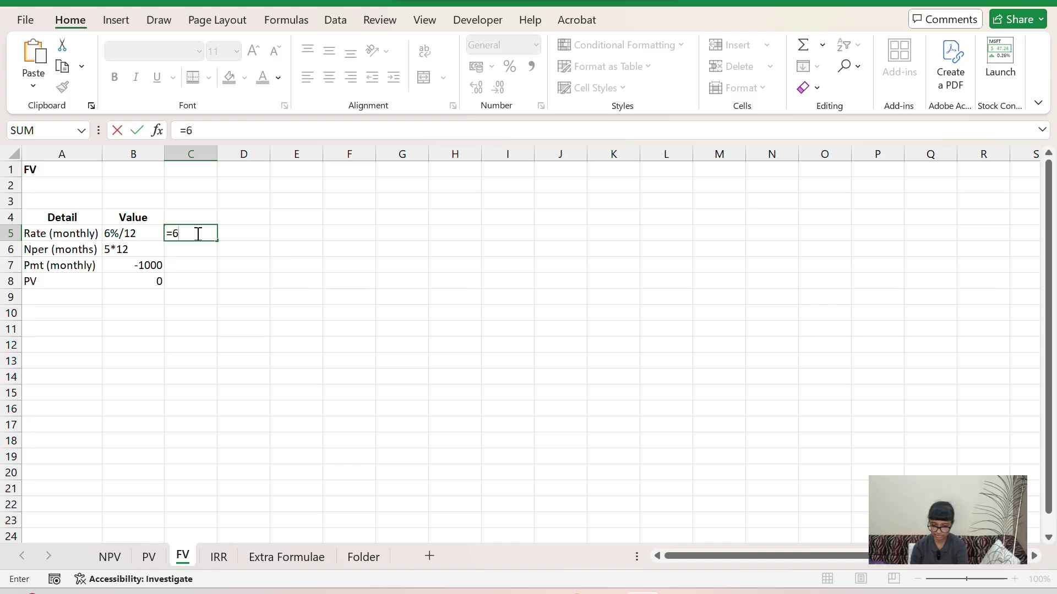
text(/1200)
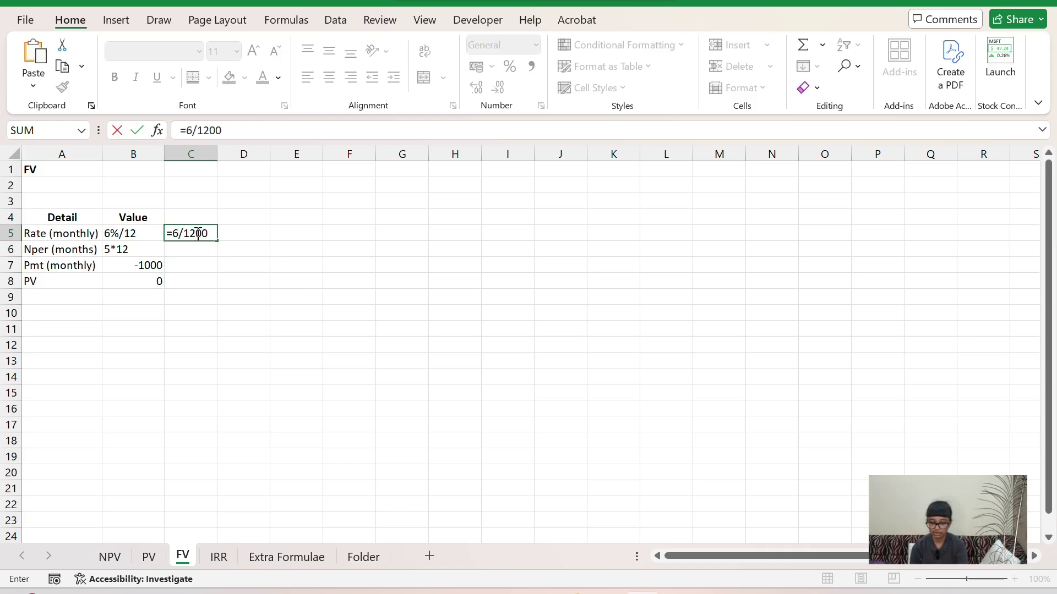
key(Return)
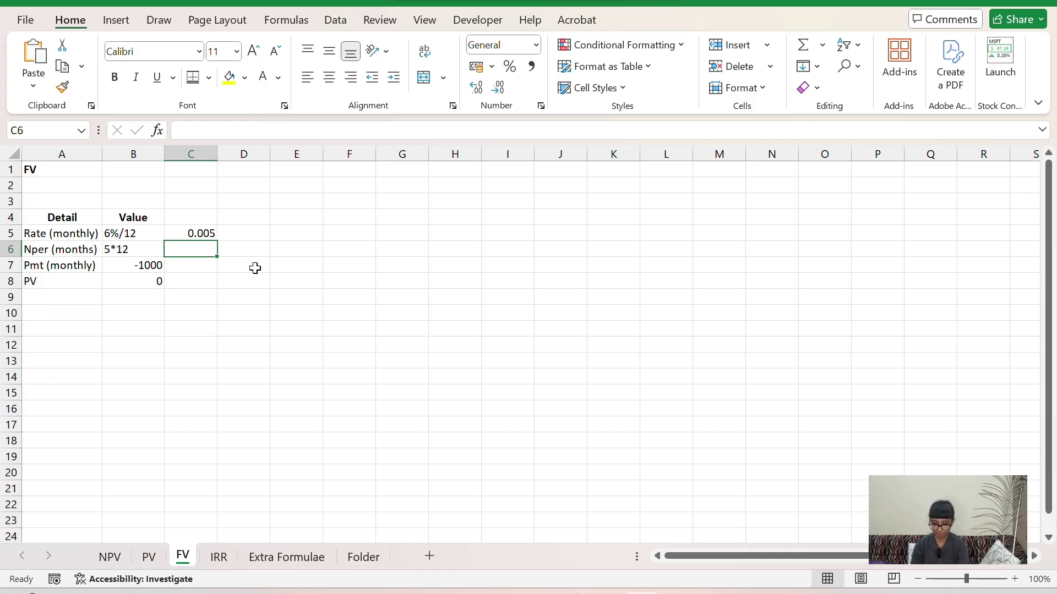
Step: Calculate the number of monthly periods in C6 with =5*12
text(=5)
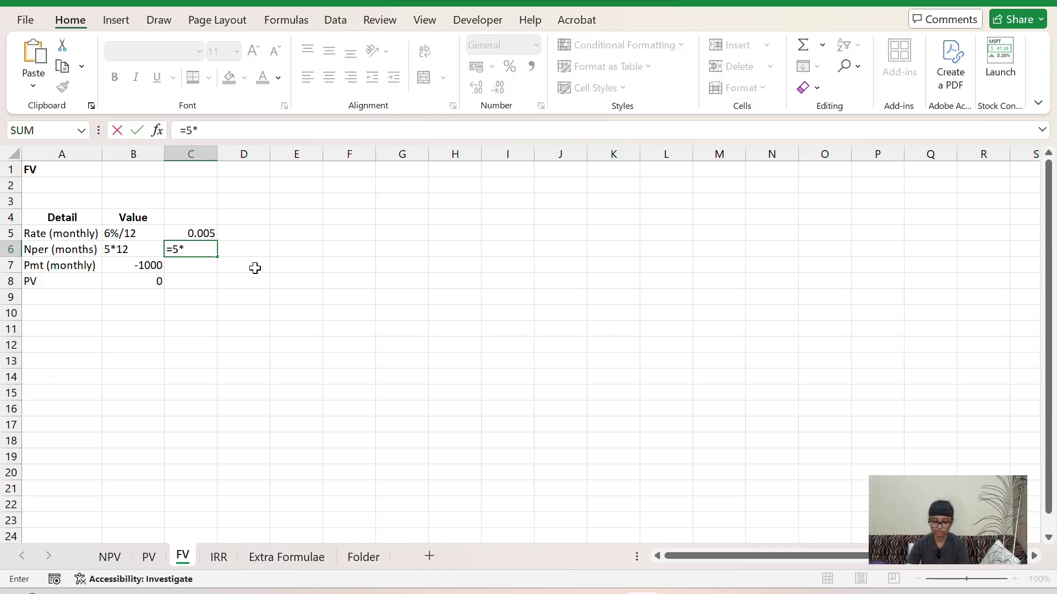
text(*12)
key(Return)
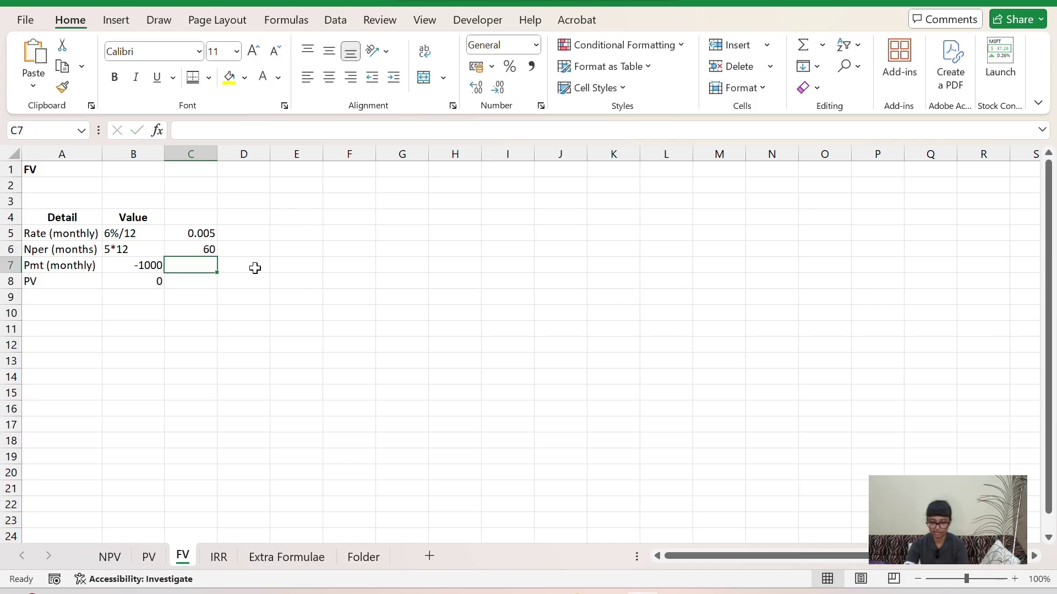
Step: Bold cell B10 and start an FV formula there with the monthly rate in C5 as its first argument
click(142, 286)
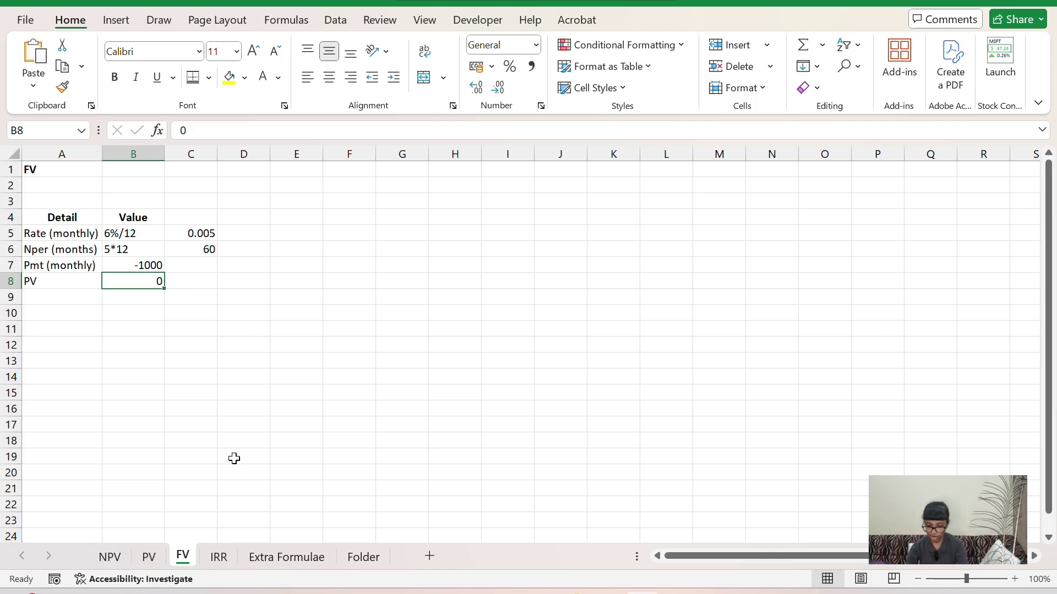
click(158, 313)
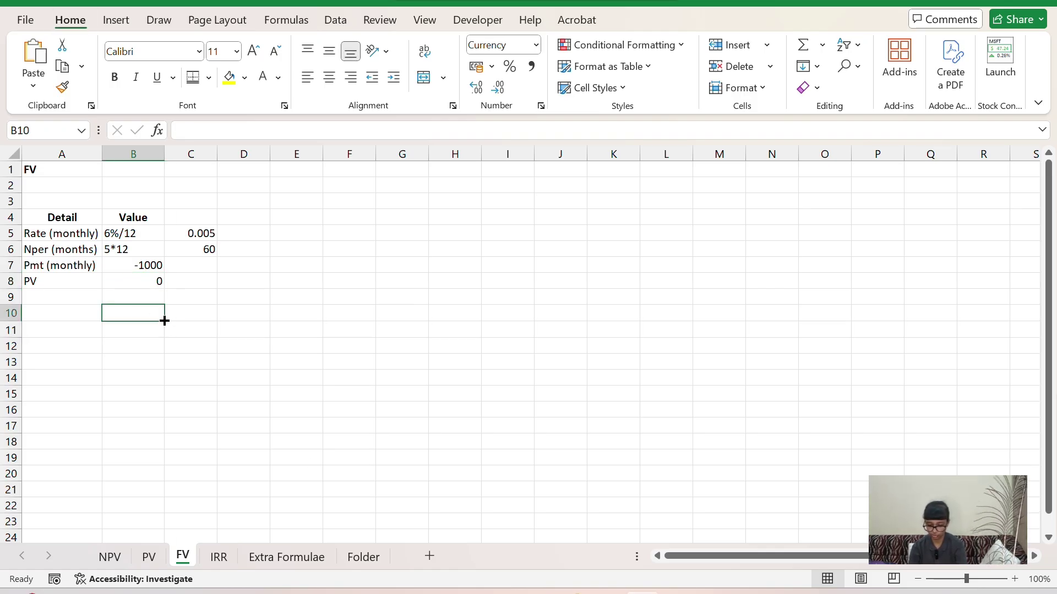
key(ctrl+b)
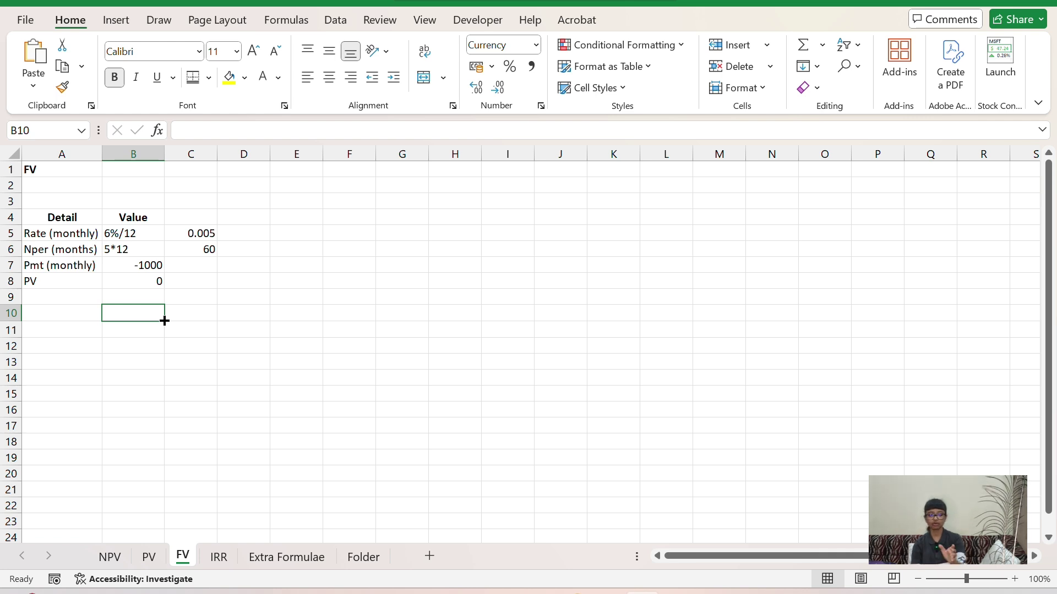
text(=fv)
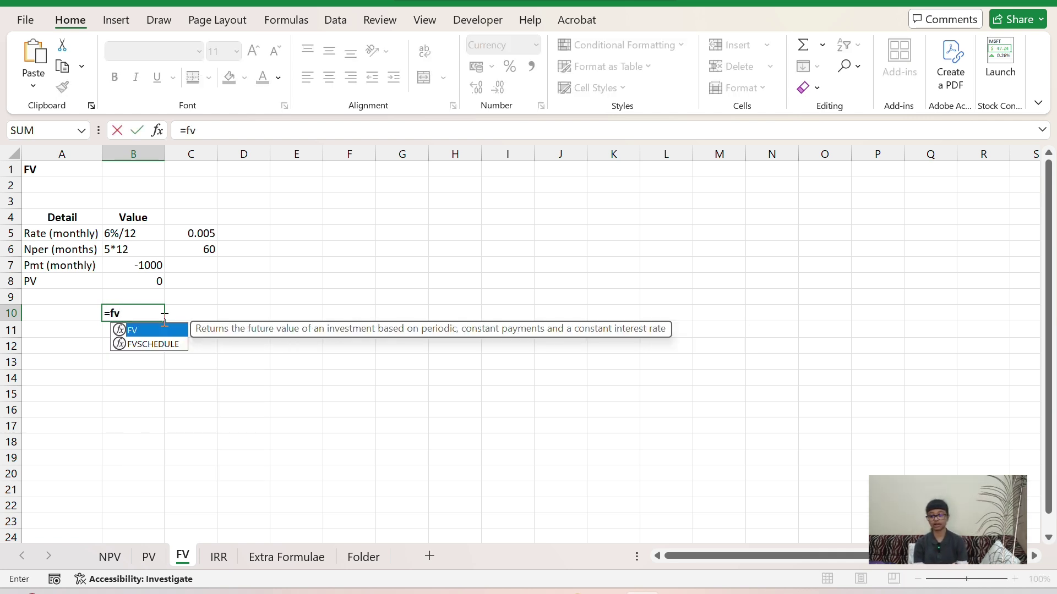
key(Tab)
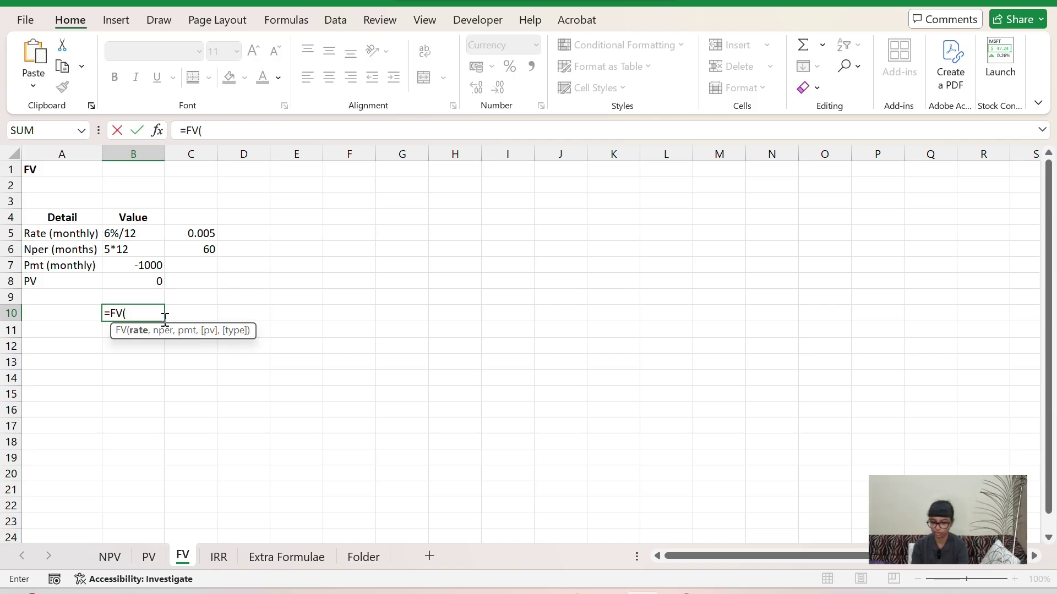
key(Up)
key(Up)
key(Up)
key(Up)
key(Up)
key(Right)
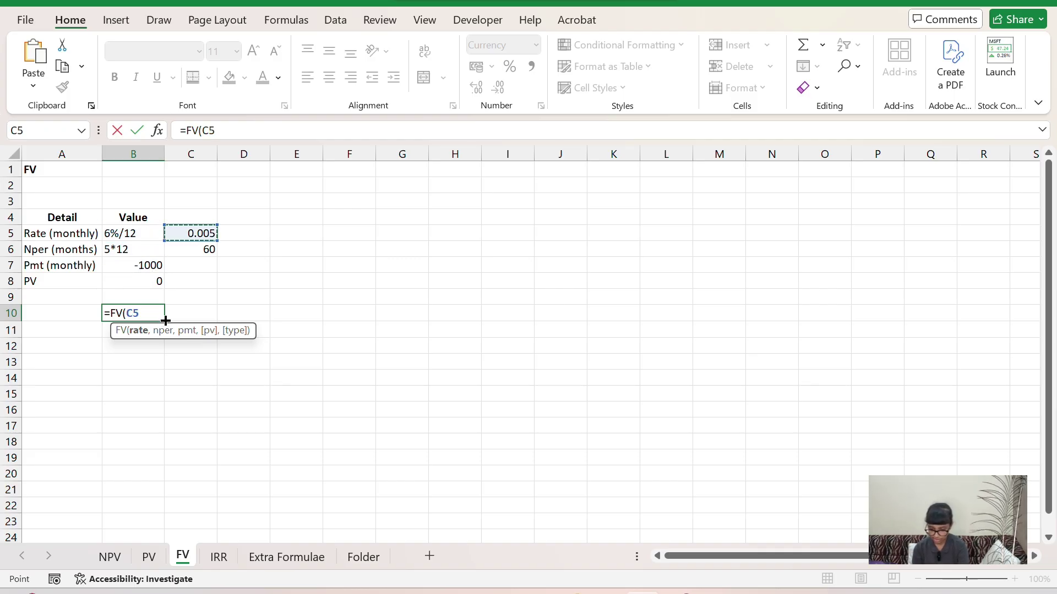
Step: Add the number of months in C6 as the nper argument of the FV formula
text(,)
key(Up)
key(Up)
key(Up)
key(Up)
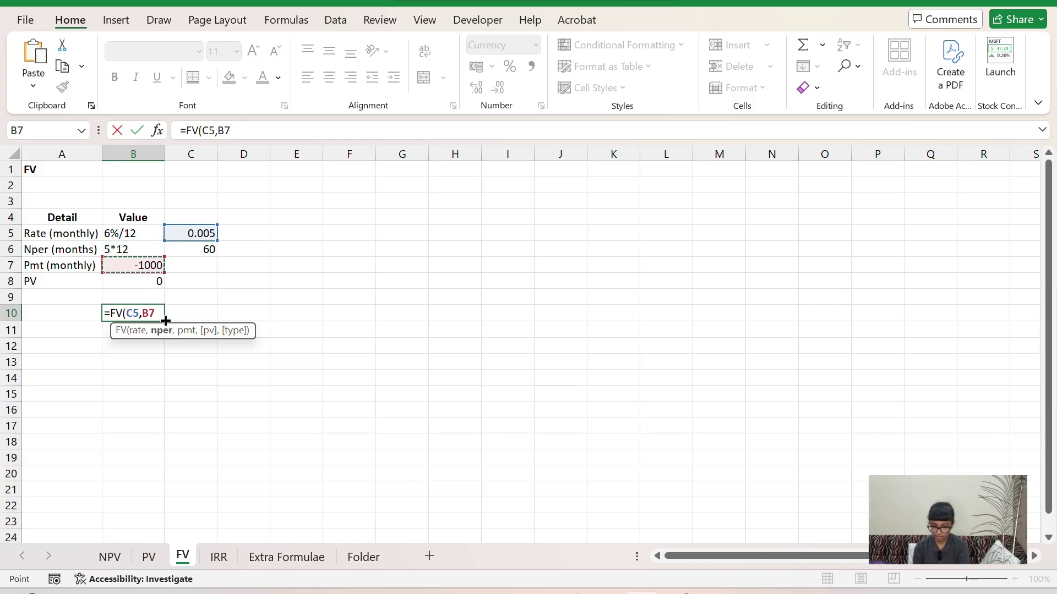
key(Right)
text(,)
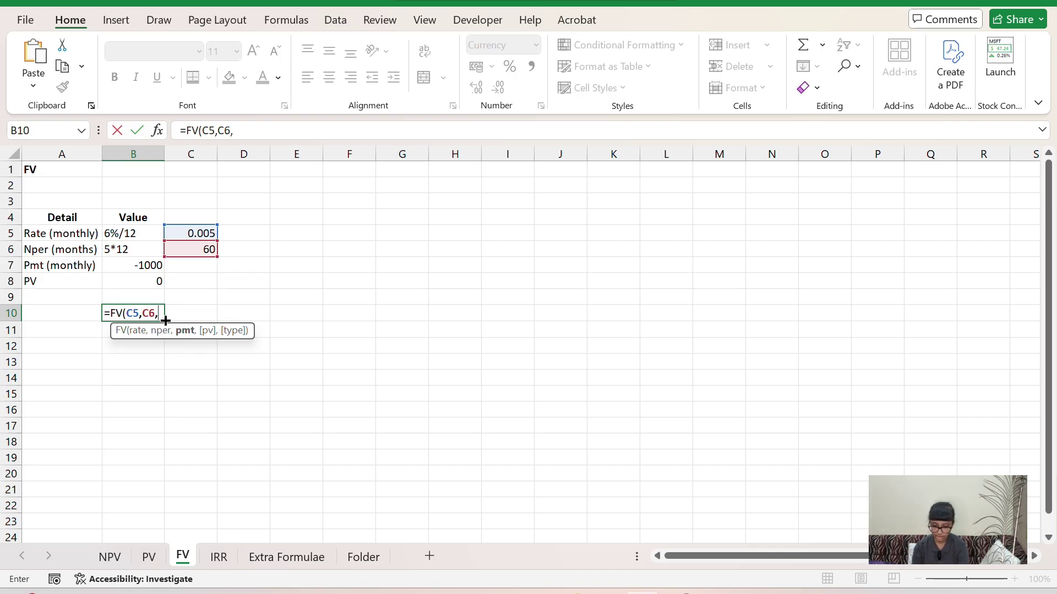
Step: Add B7 as pmt and B8 as pv, completing the formula in B10 as =FV(C5,C6,B7,B8)
key(Up)
key(Up)
key(Up)
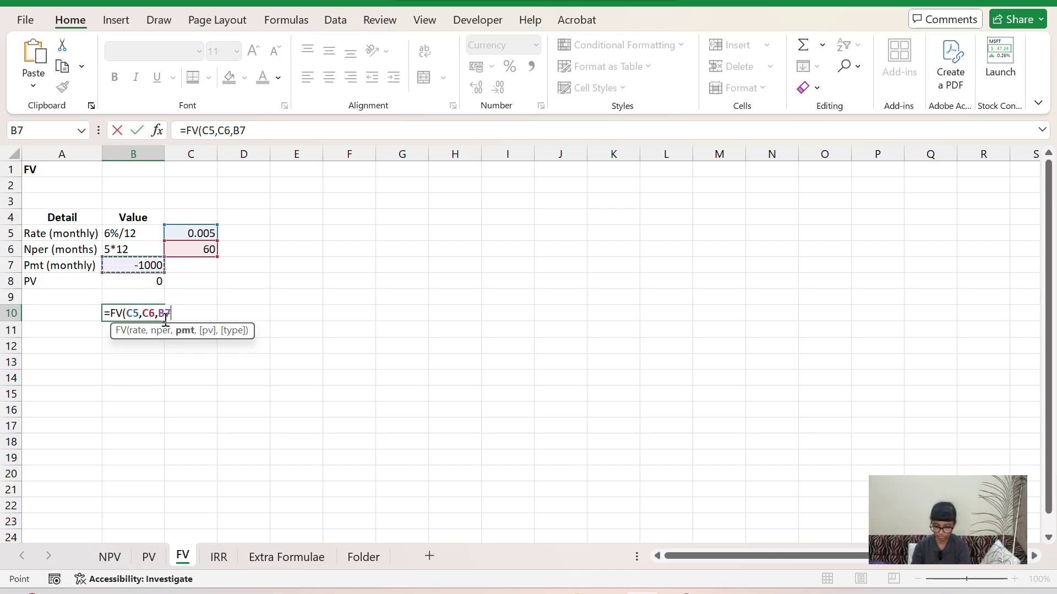
text(,)
key(Up)
key(Up)
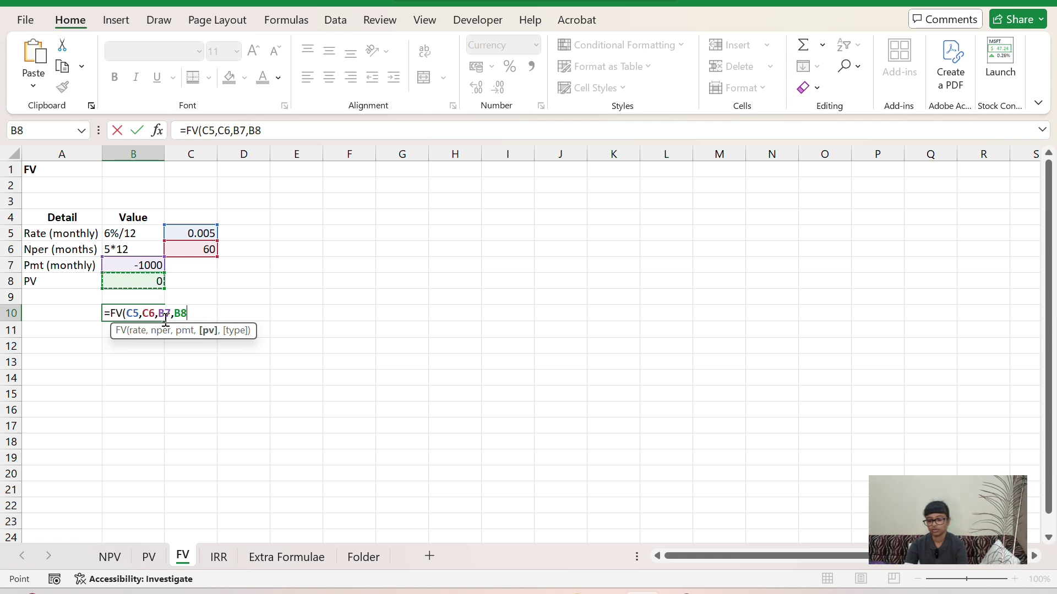
text())
key(Return)
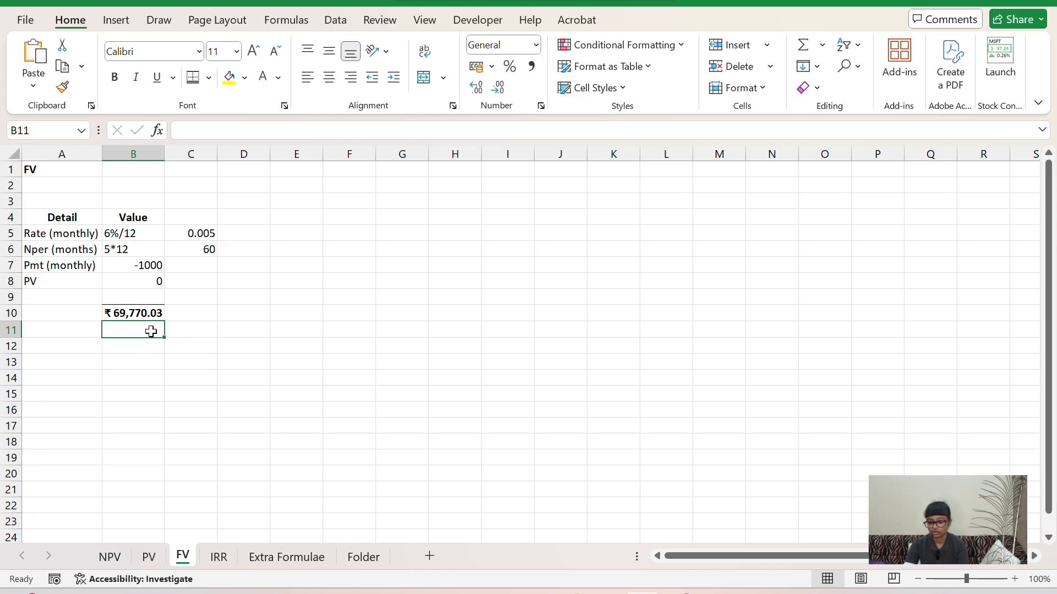
click(150, 265)
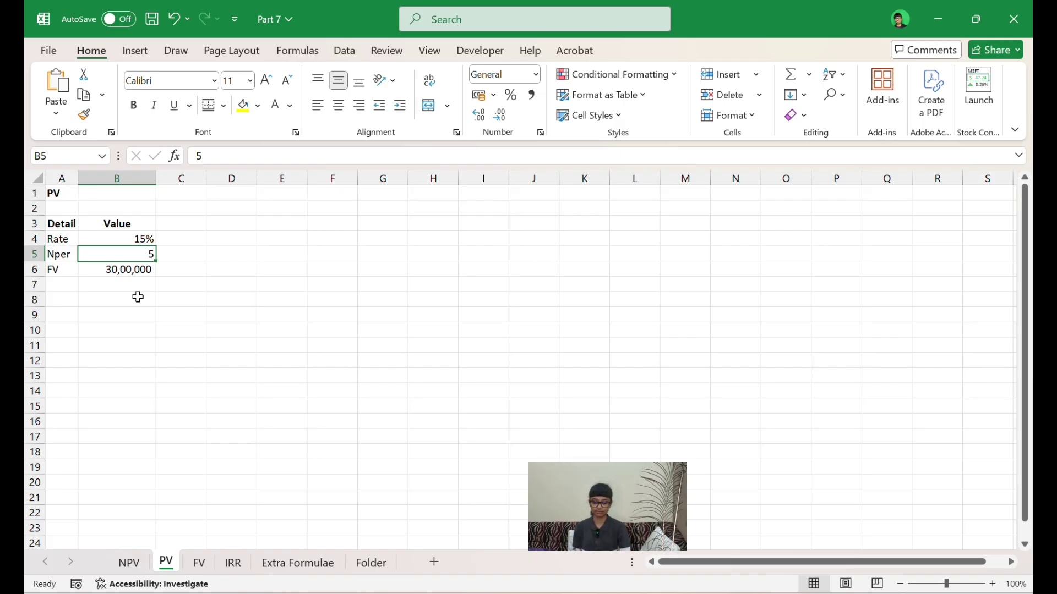
Step: On the PV sheet, start a PV formula in B8 with the rate in B4 as its first argument
key(Down)
key(Down)
key(Down)
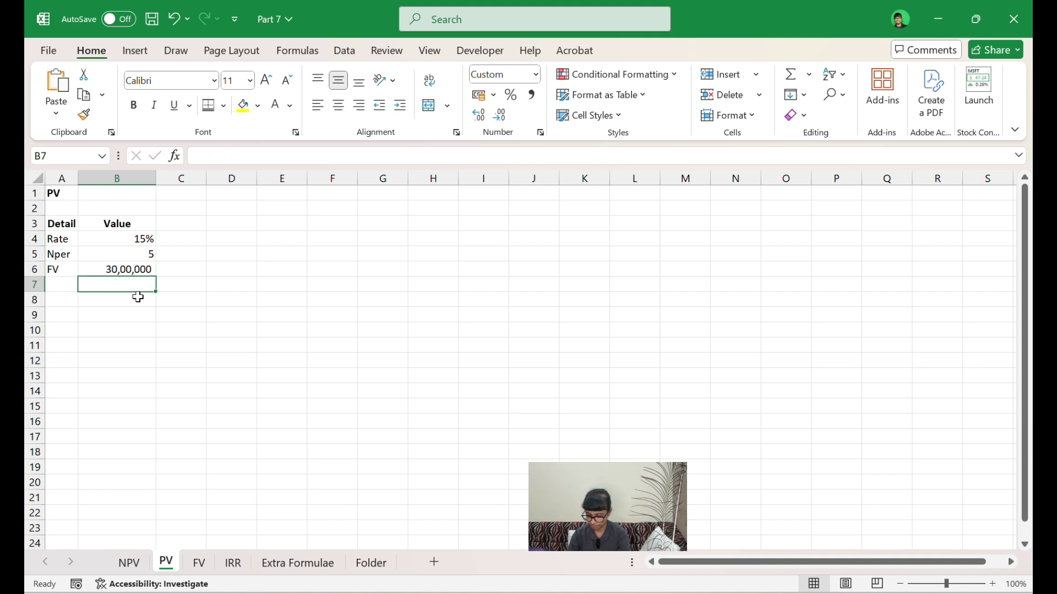
text(=)
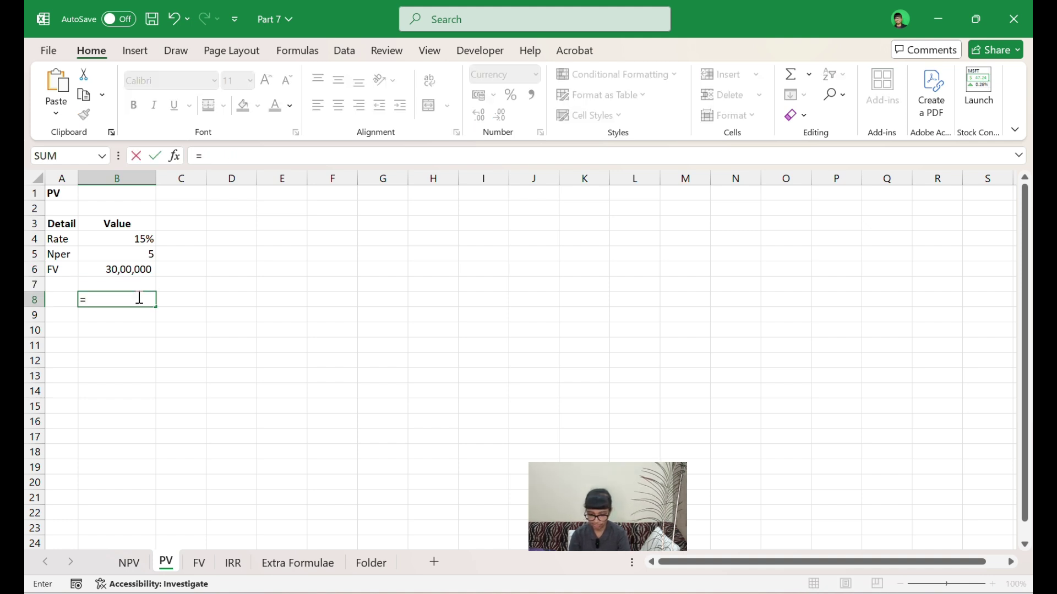
text(pv)
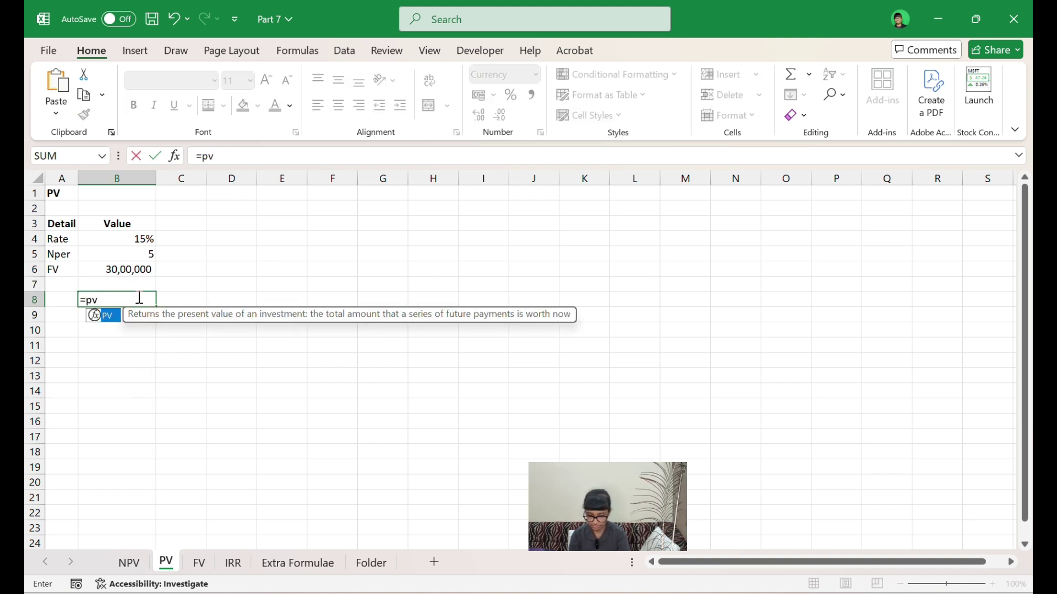
key(Tab)
key(Up)
key(Up)
key(Up)
key(Up)
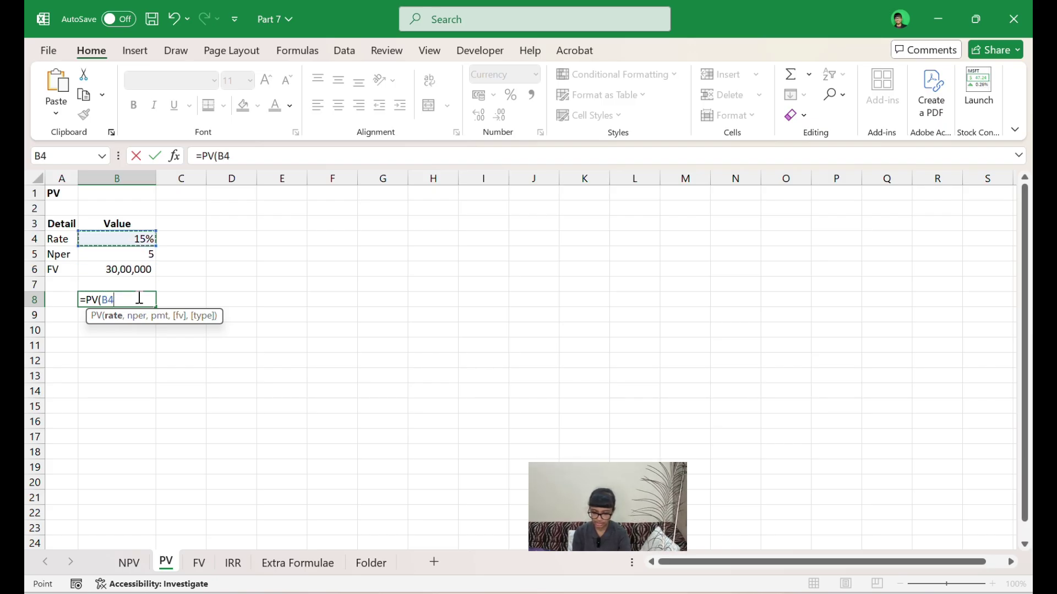
Step: Add B5 as nper, leave pmt empty and use B6 as fv, completing =PV(B4,B5,,B6) in B8
text(,)
key(Up)
key(Up)
key(Up)
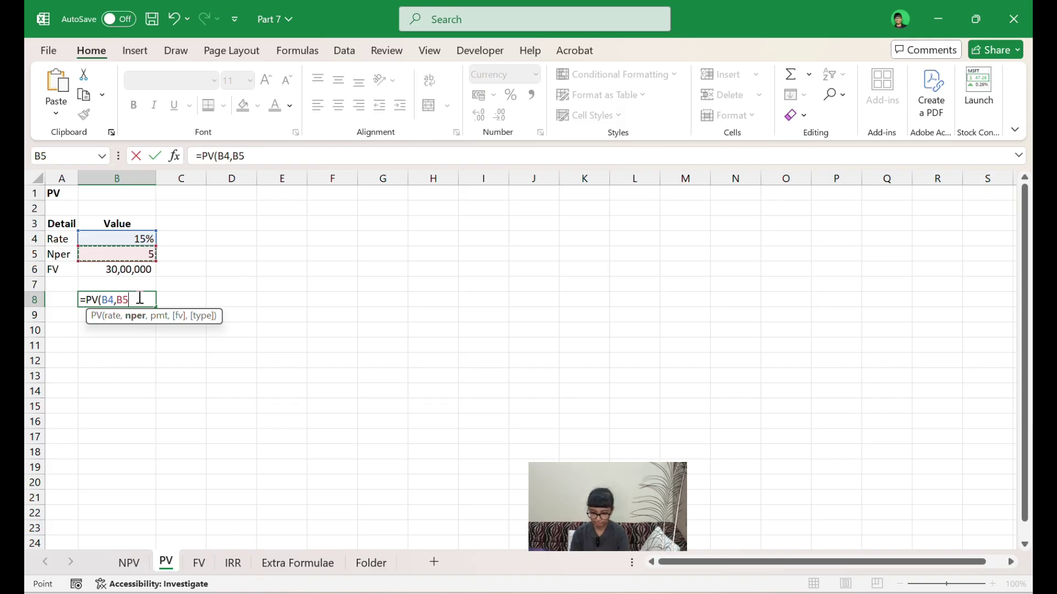
text(,,)
key(Up)
key(Up)
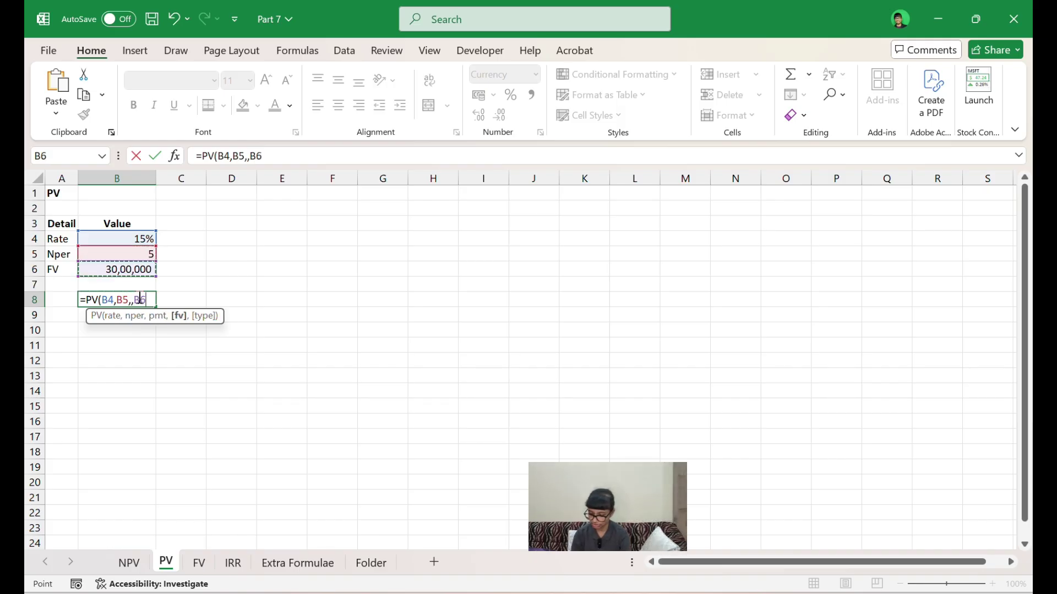
text())
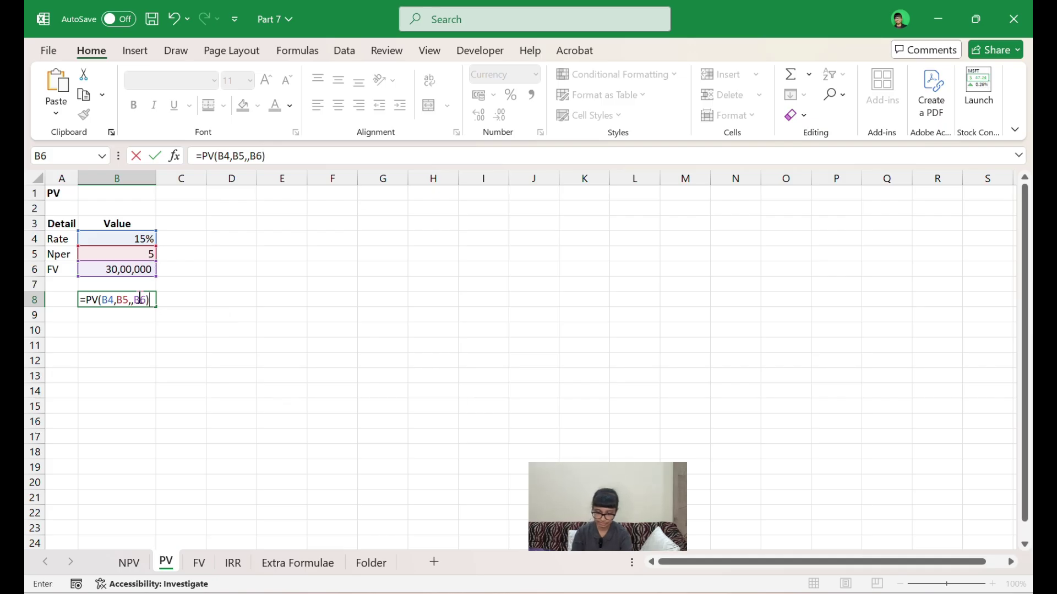
key(Return)
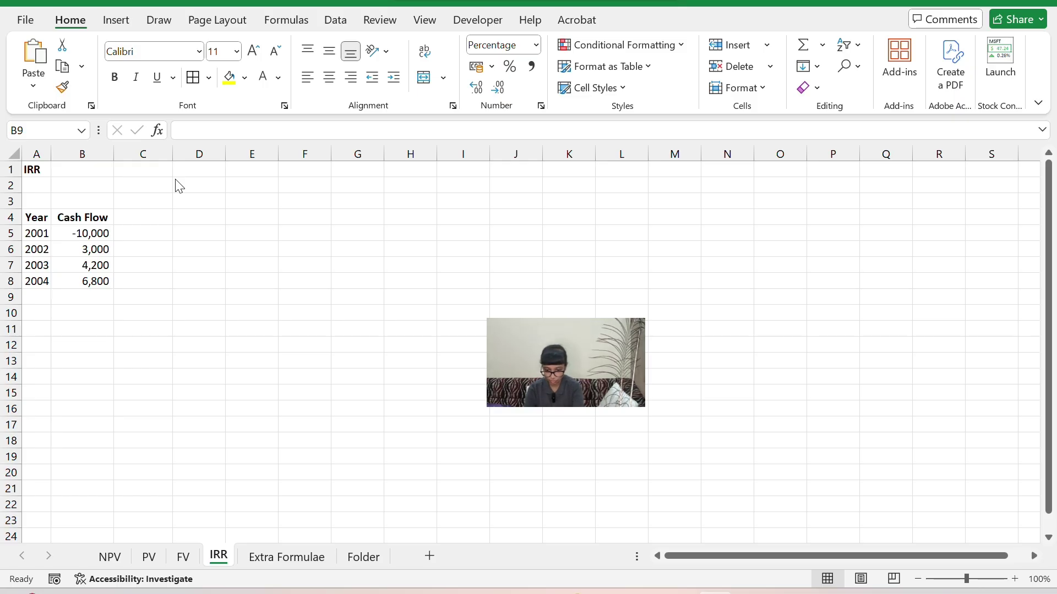
Step: On the IRR sheet, select the 2002 to 2004 cash flows in B6:B8 to review them
key(Up)
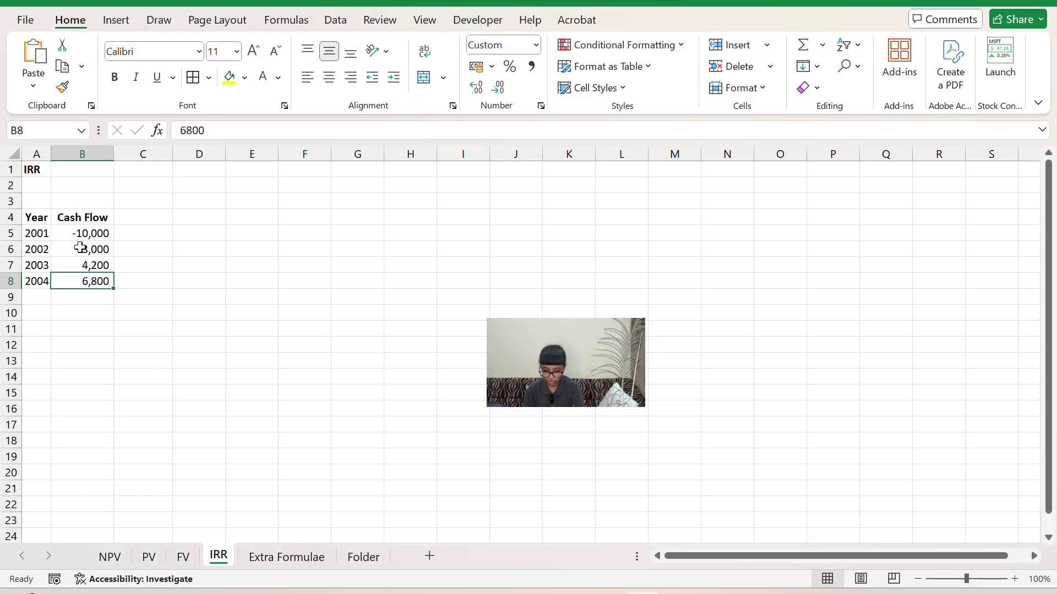
click(80, 249)
key(shift+Down)
key(shift+Down)
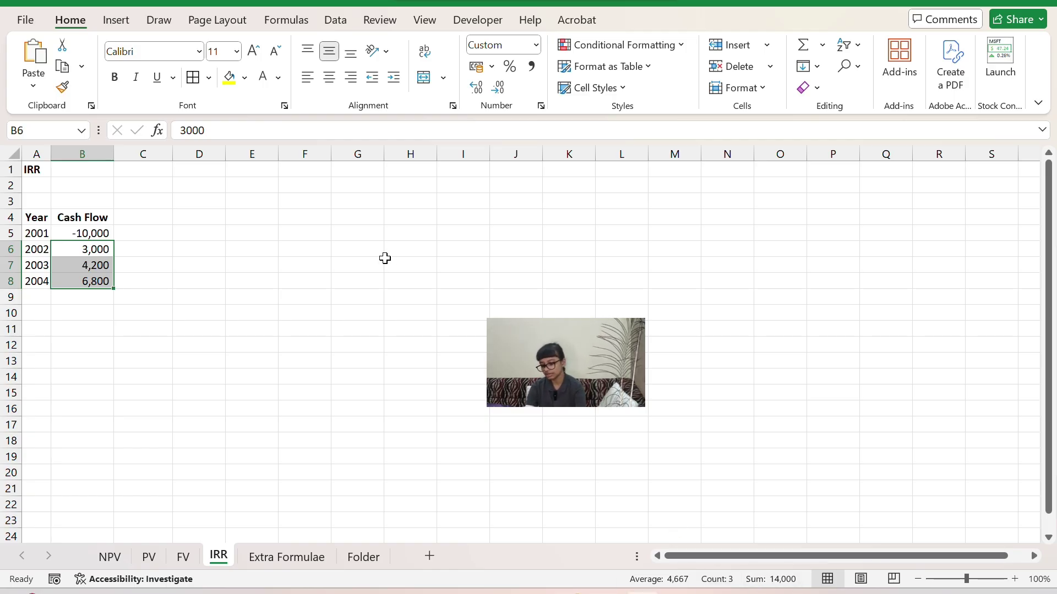
mouse_move(107, 267)
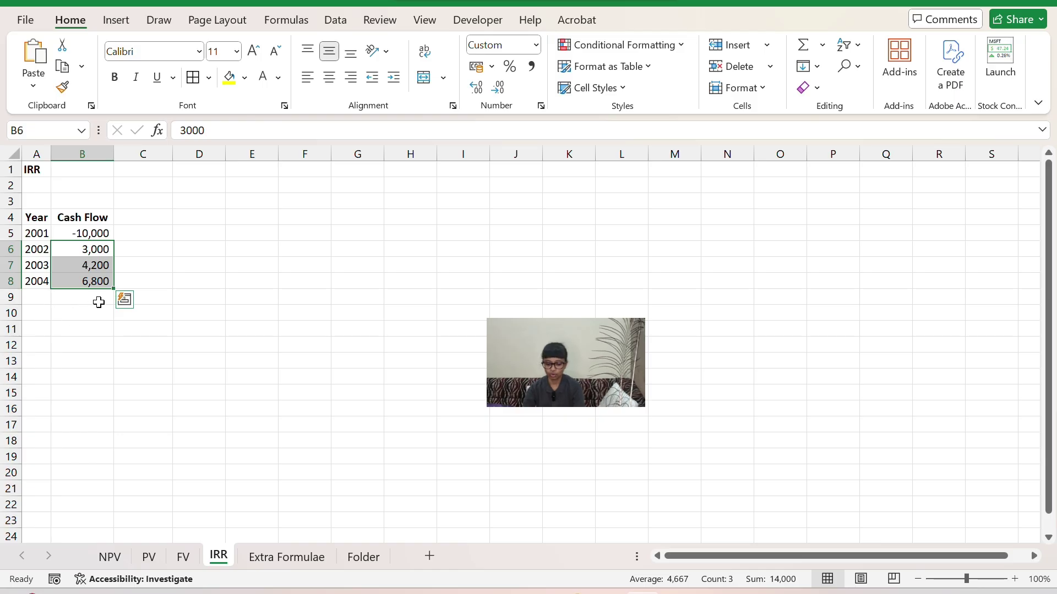
Step: Calculate the internal rate of return of all four cash flows in B9 with =IRR(B5:B8)
click(101, 297)
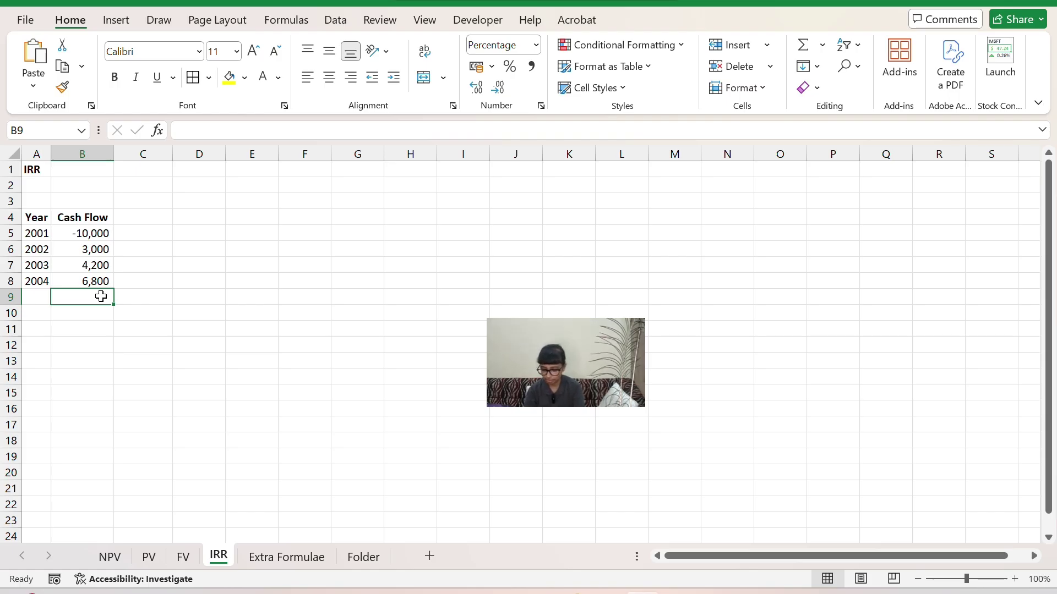
text(=irr)
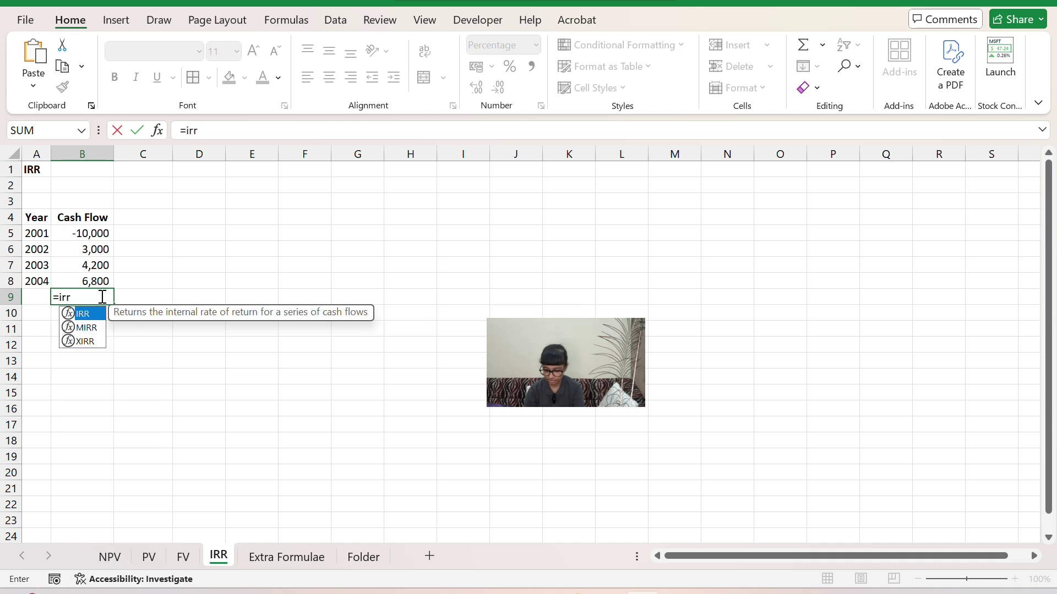
key(Tab)
key(Up)
key(shift+Up)
key(shift+Up)
key(shift+Up)
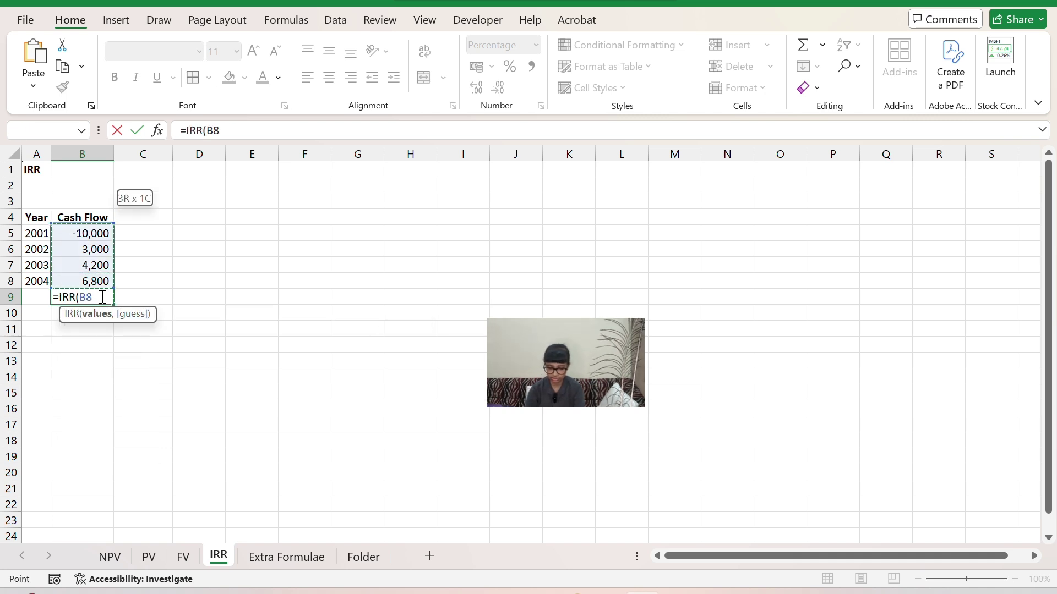
text())
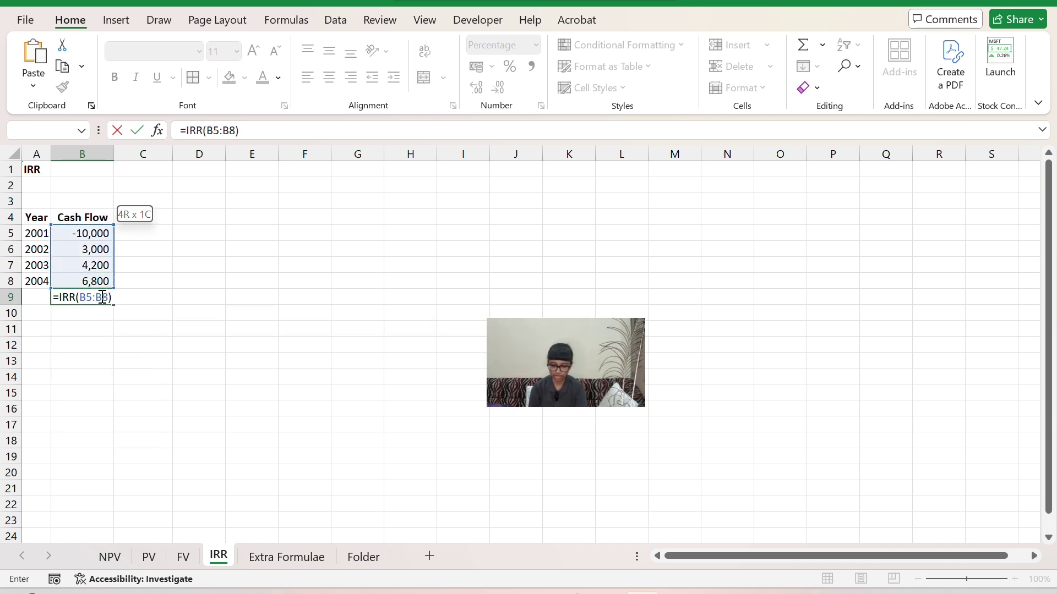
key(Return)
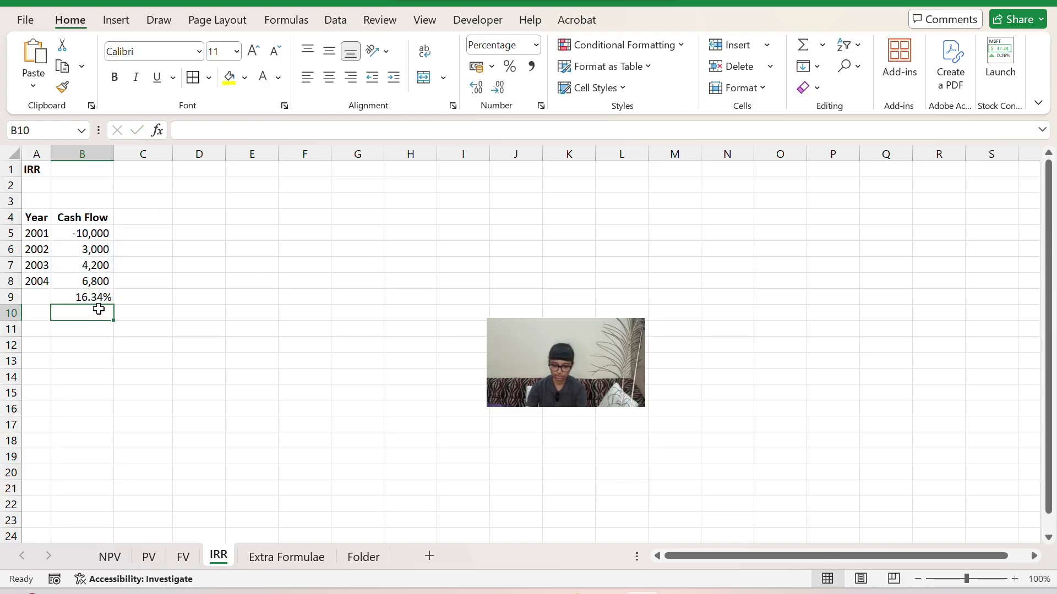
Step: Bold the IRR result in B9 and add borders along the cell's top and bottom edges
key(Up)
key(ctrl+b)
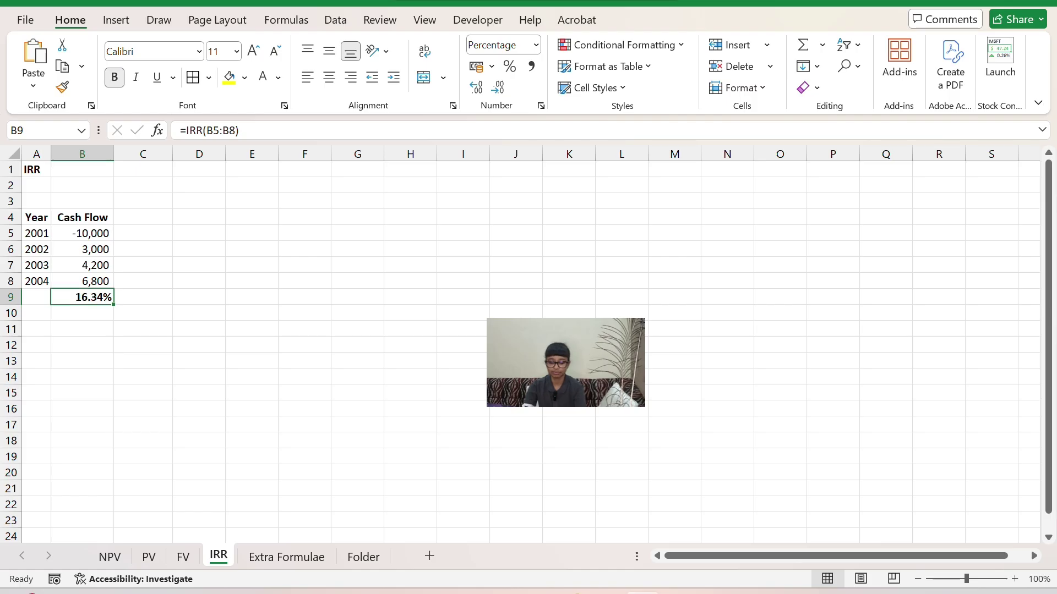
key(alt+h)
key(b)
key(p)
key(Return)
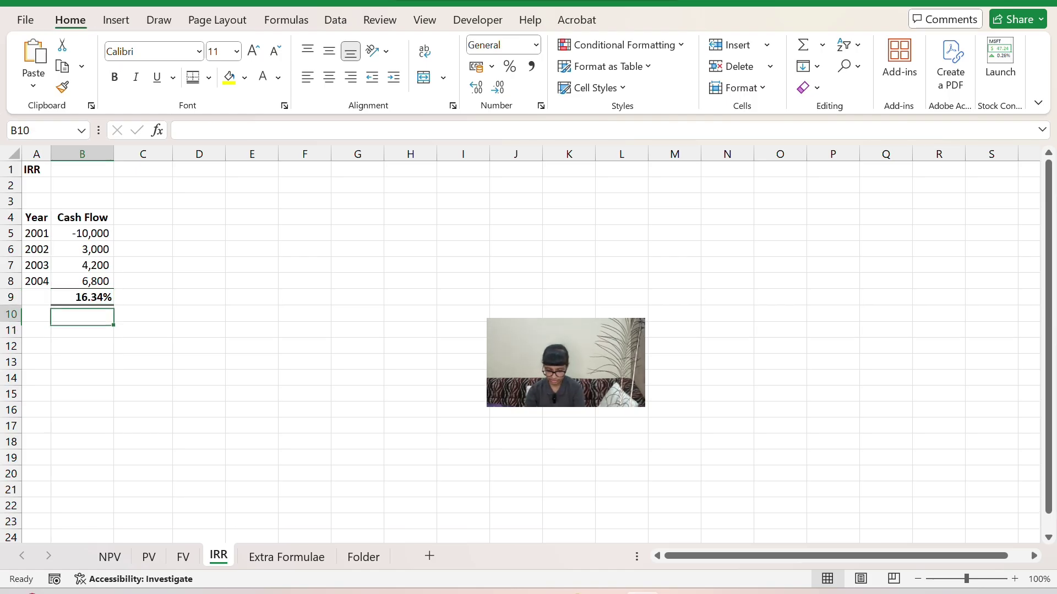
Step: In C6, discount the 2002 cash flow by one year at the IRR with =B6/(1+B9)
key(Right)
key(Up)
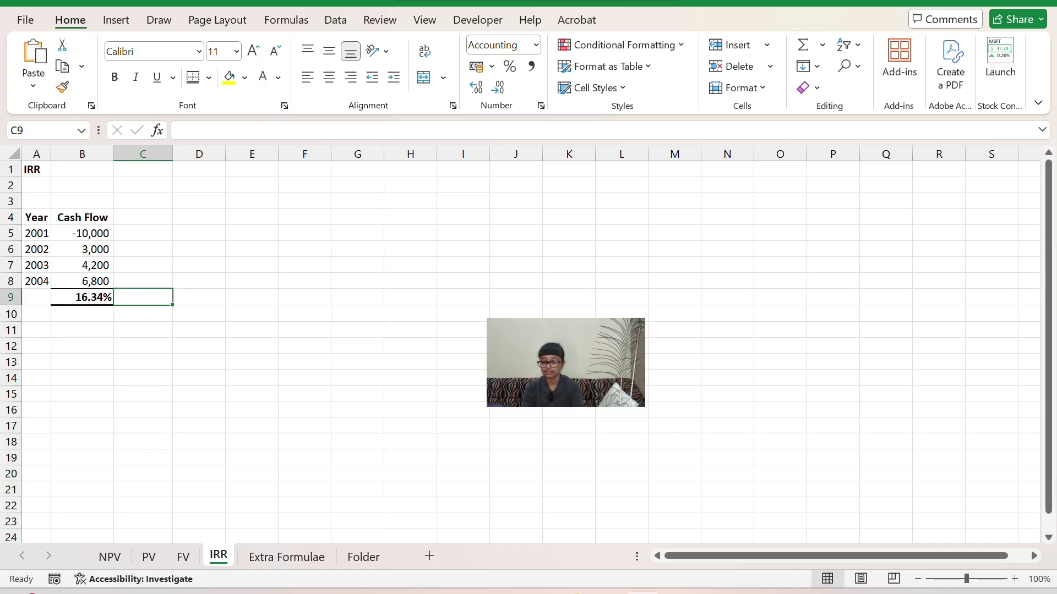
key(Up)
key(Up)
key(Up)
key(Up)
key(Down)
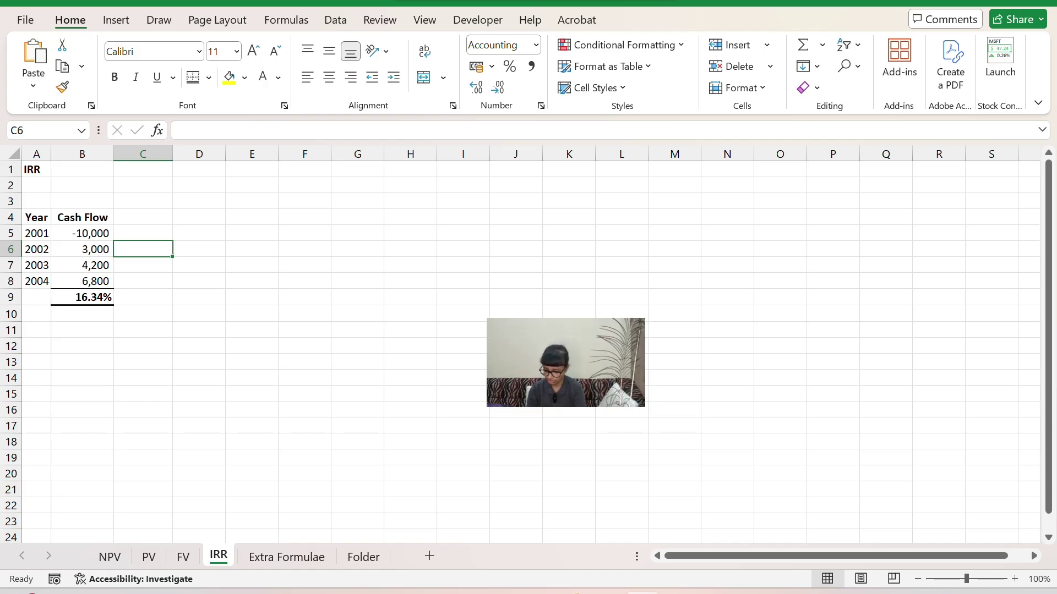
text(=)
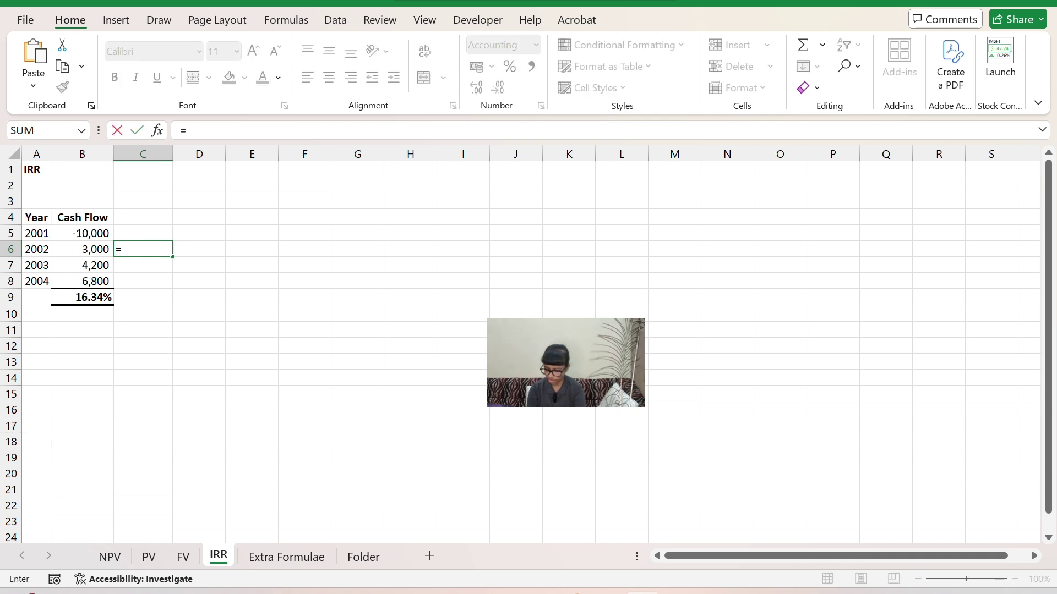
click(83, 249)
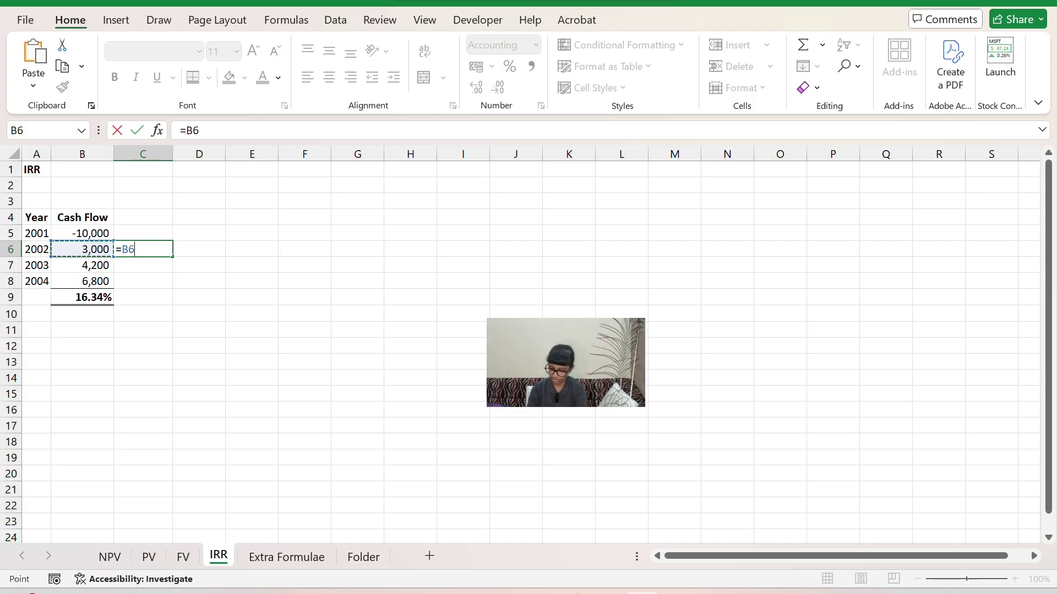
text(/)
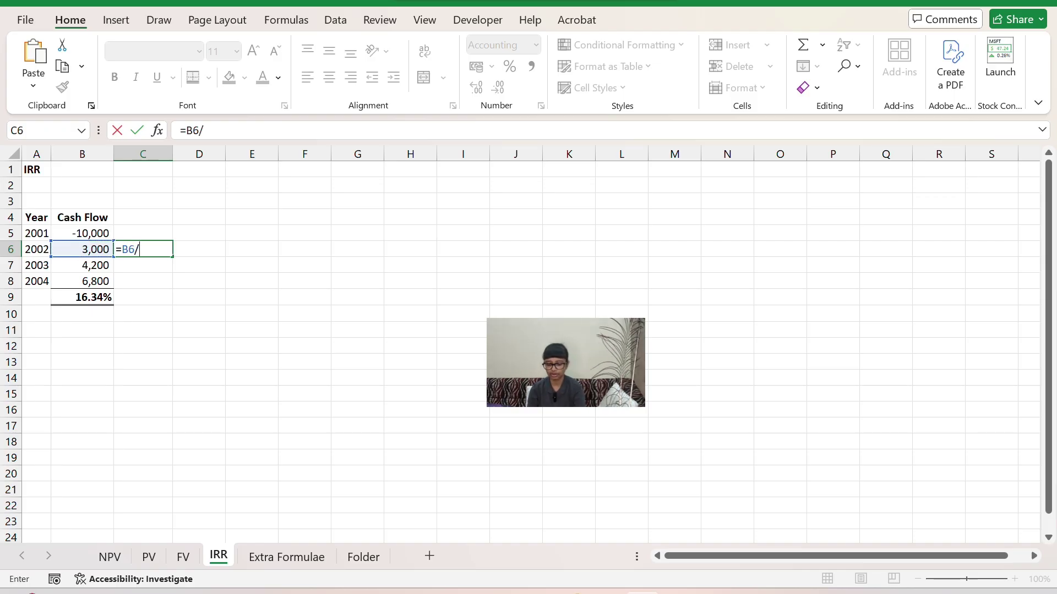
text(()
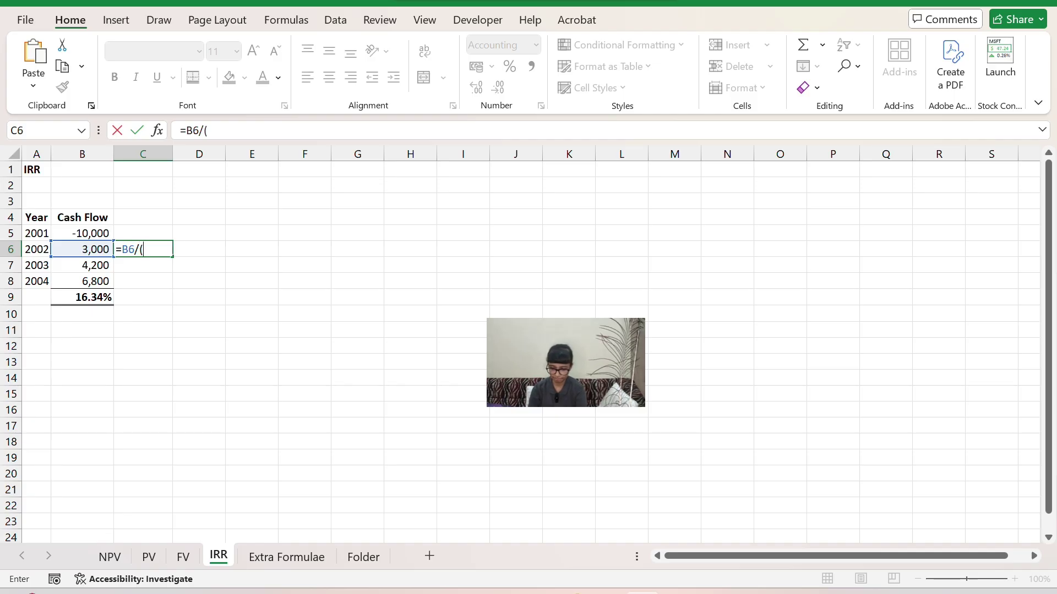
text(1+)
key(Left)
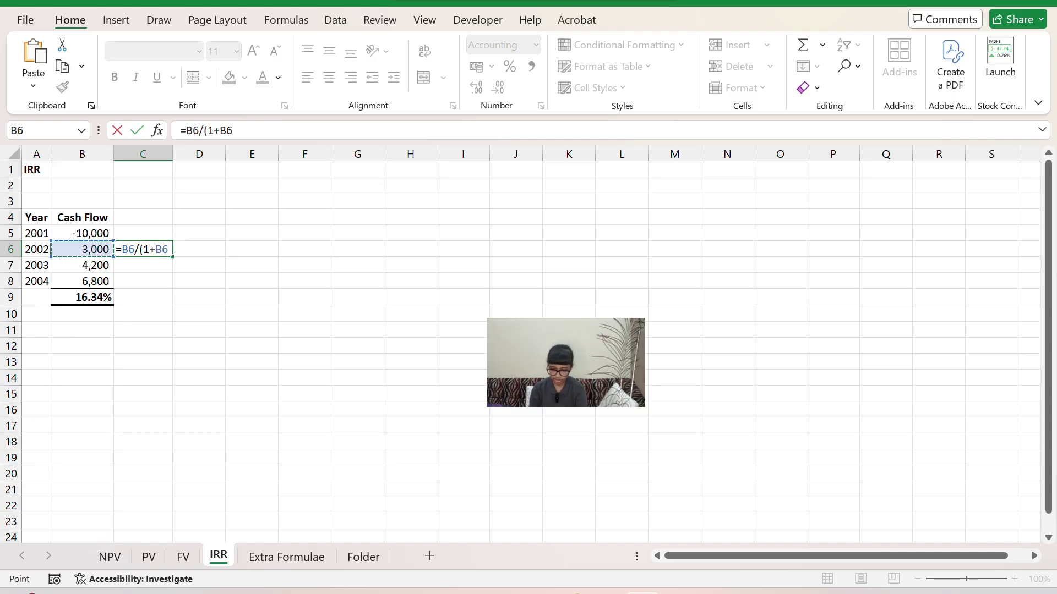
key(Down)
key(Down)
key(Down)
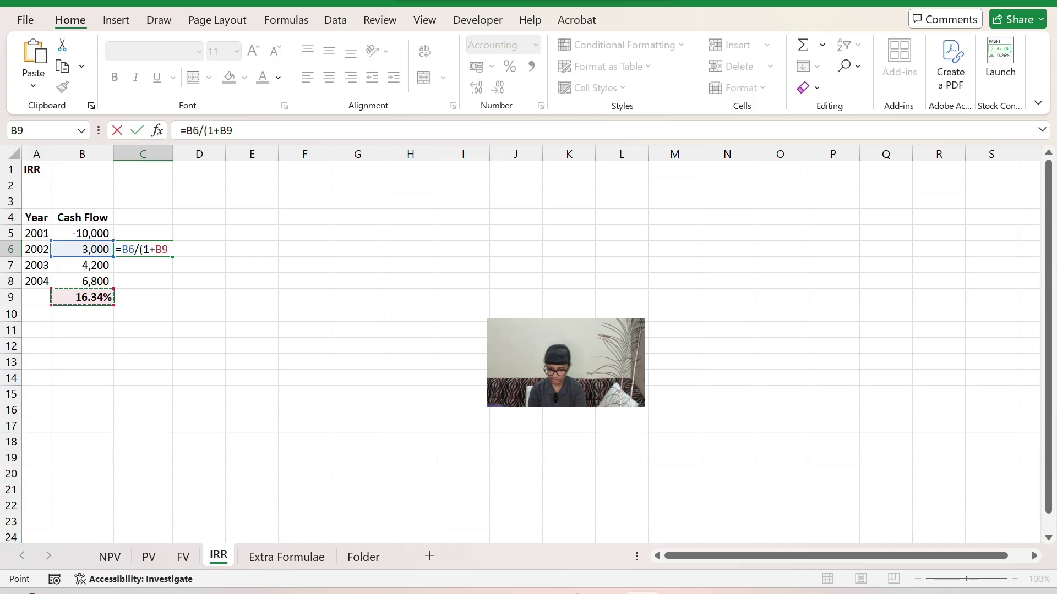
text())
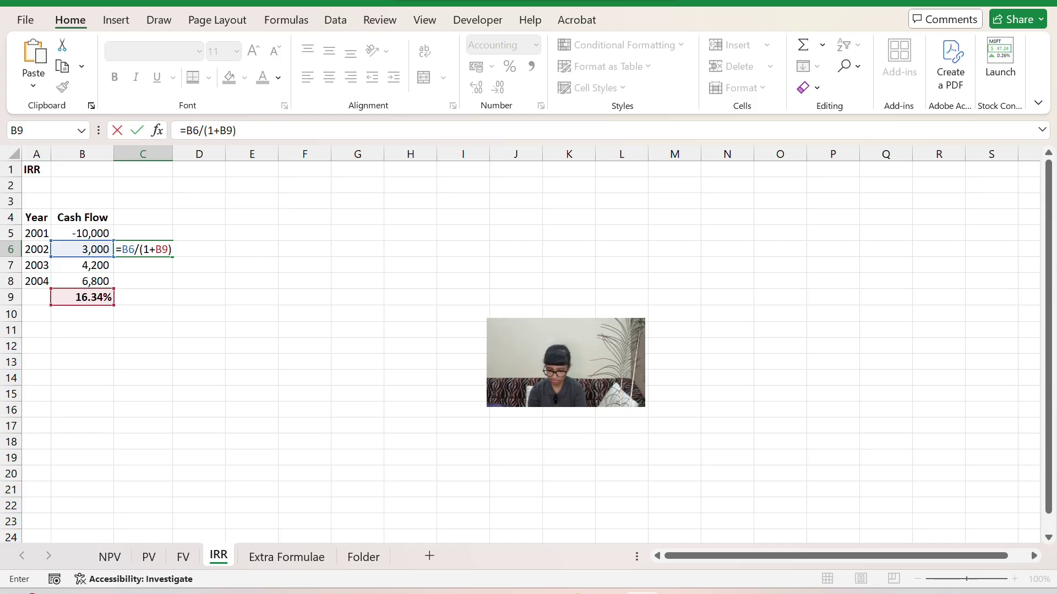
key(Return)
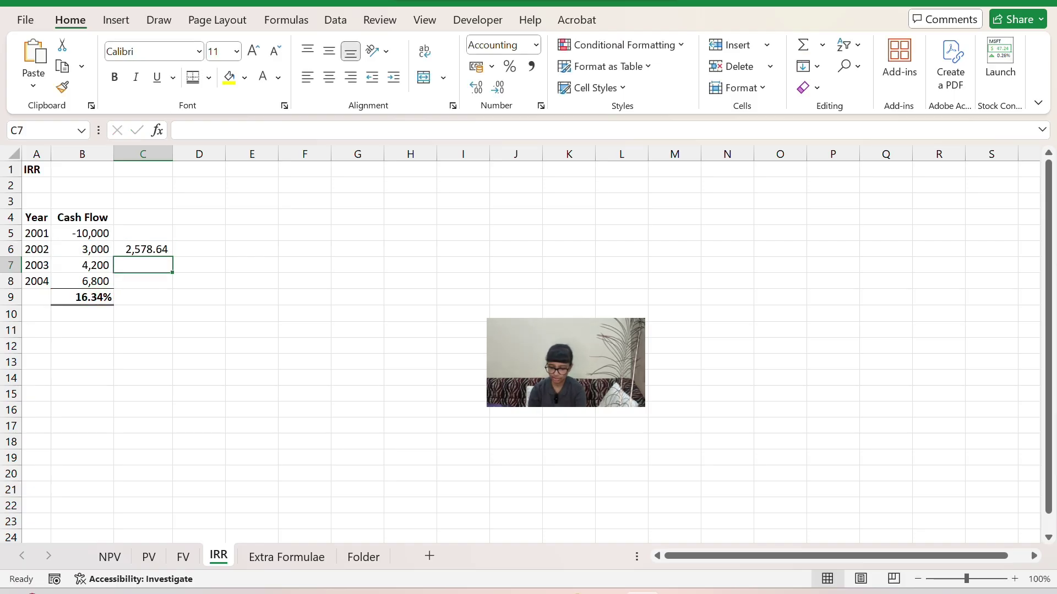
Step: In C7, discount the 2003 cash flow by two years with =B7/POWER(1+B9,2)
text(=)
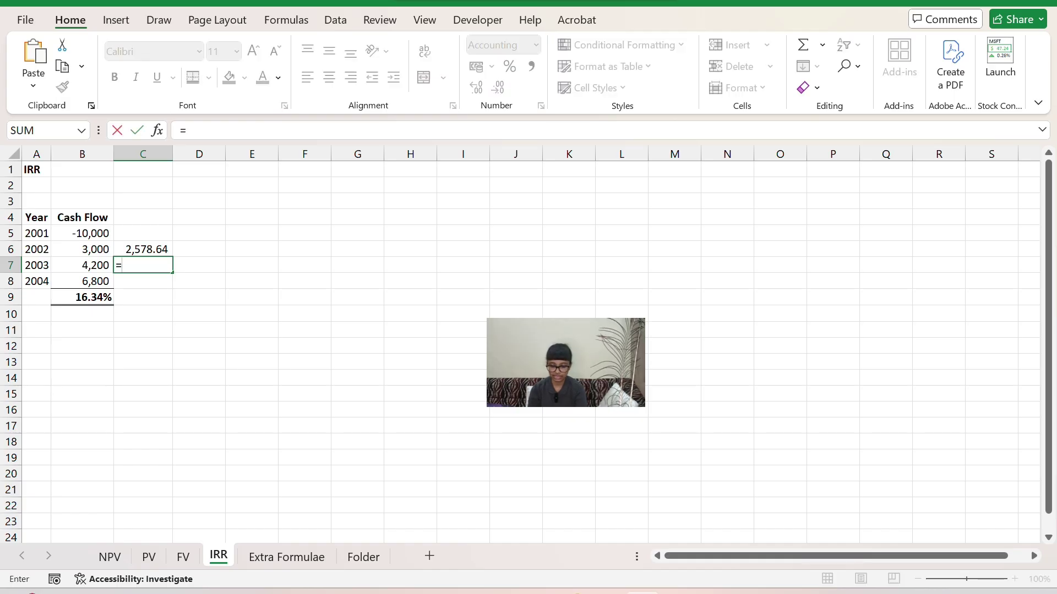
click(83, 265)
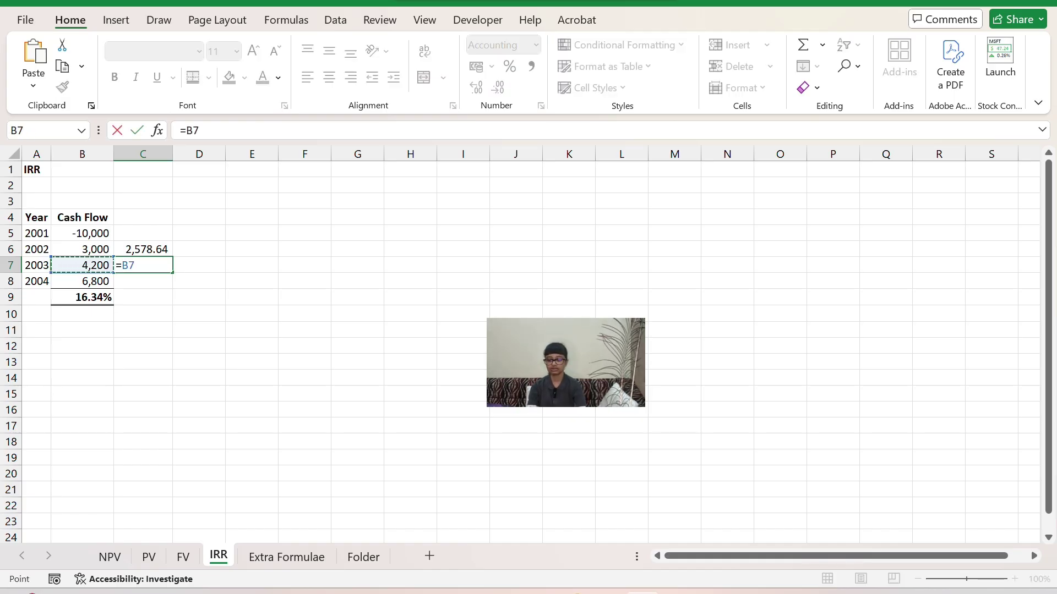
text(/power)
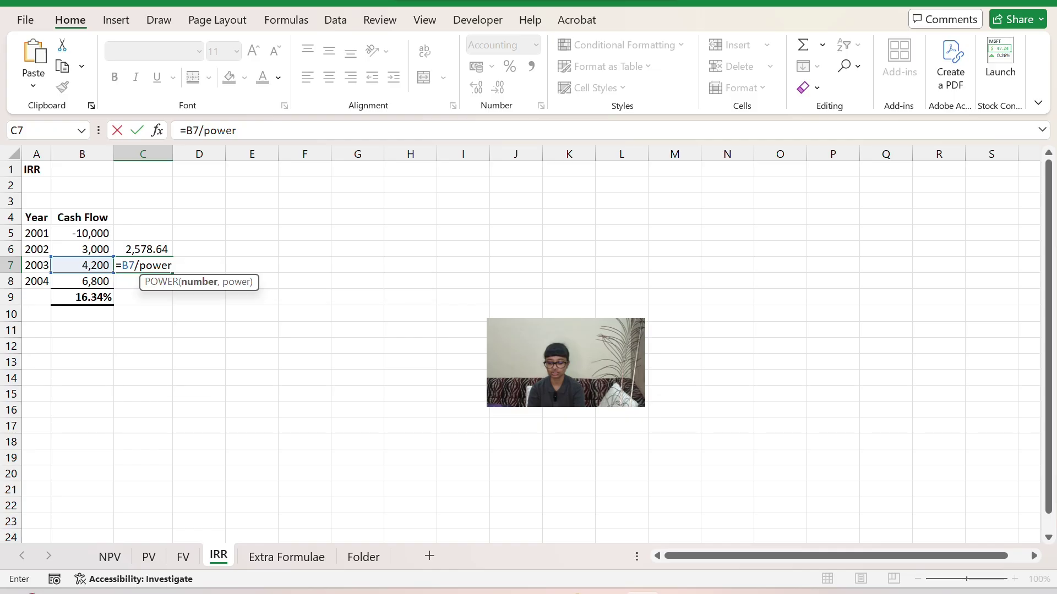
key(Tab)
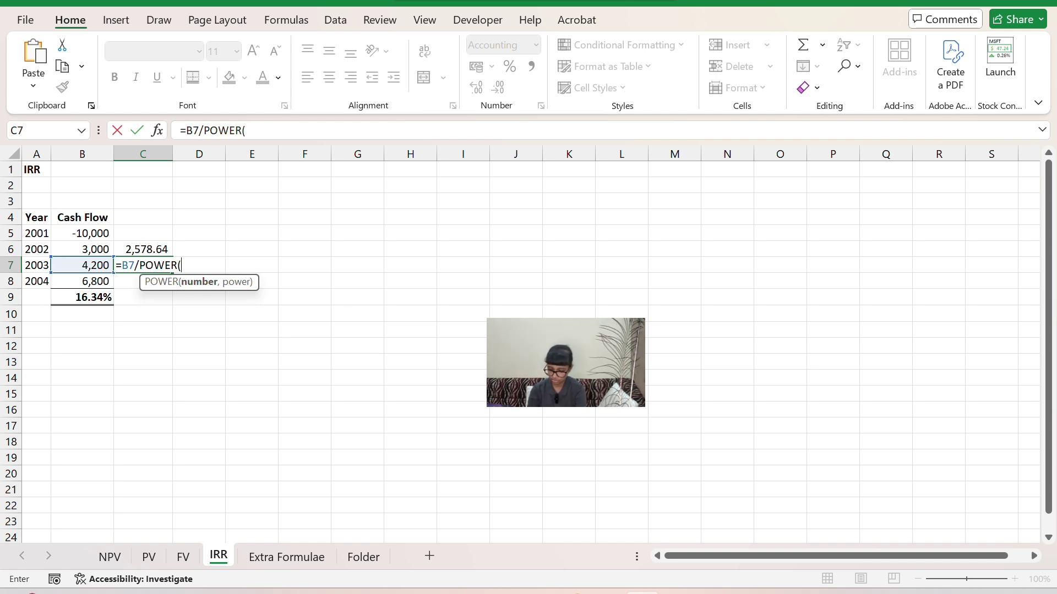
text(1+B9,2))
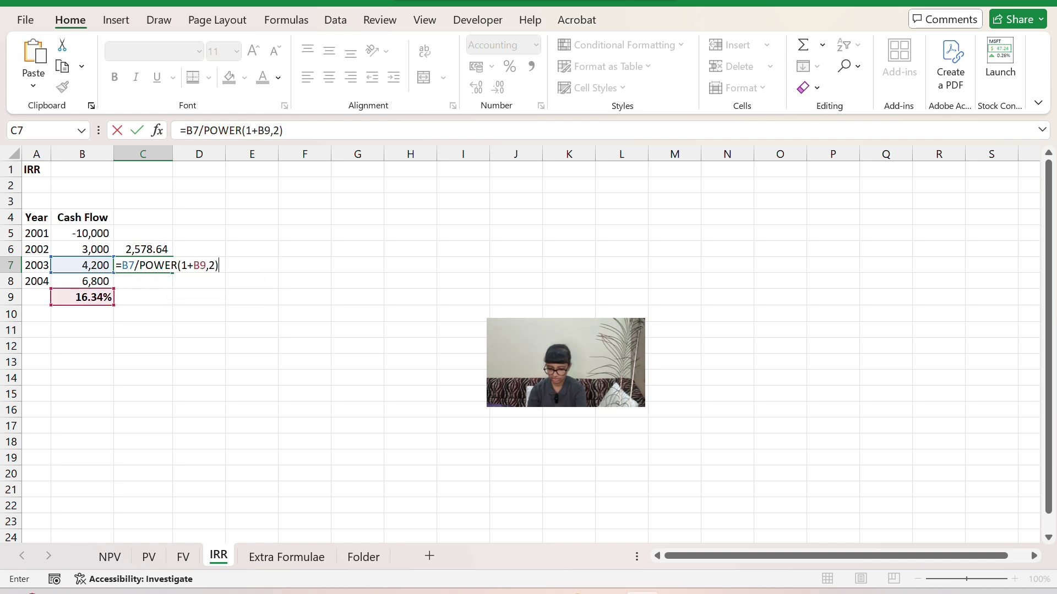
key(Return)
Step: In C8, discount the 2004 cash flow by three years with =B8/POWER(1+B9,3)
text(=)
key(Left)
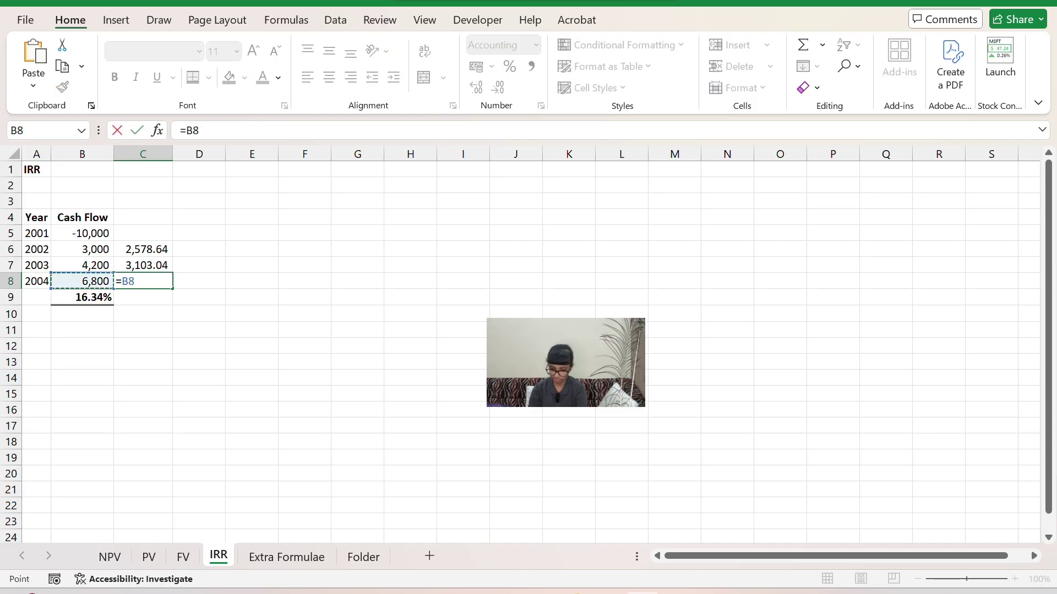
text(/)
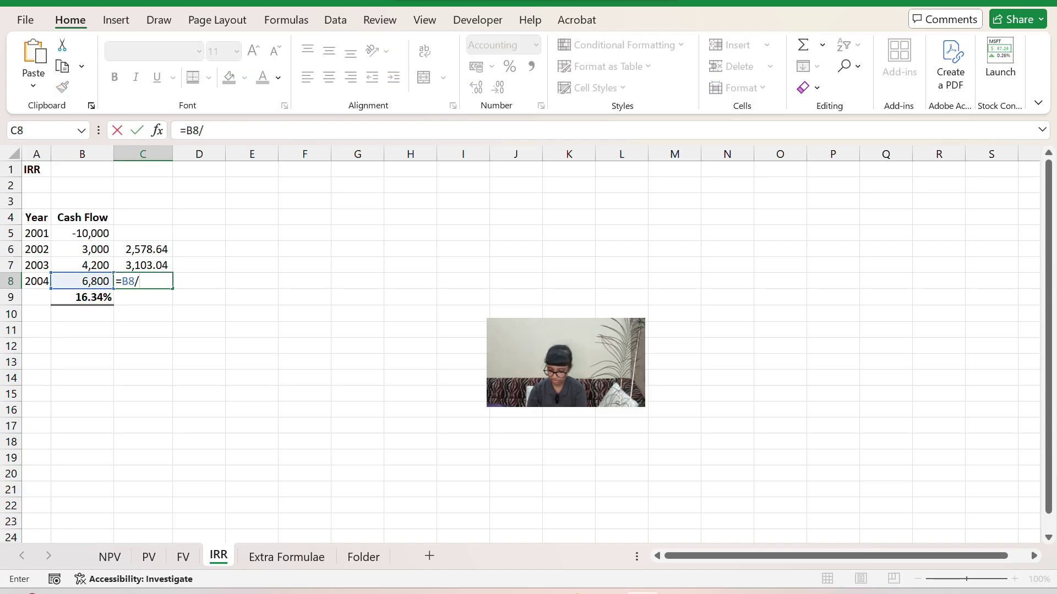
text(powe)
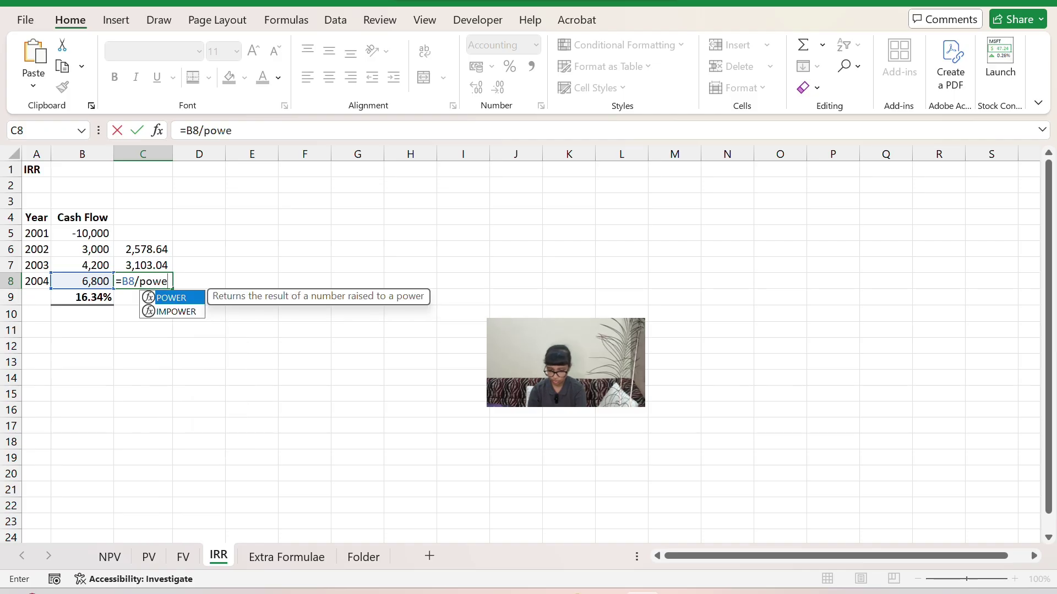
key(Tab)
text(1+)
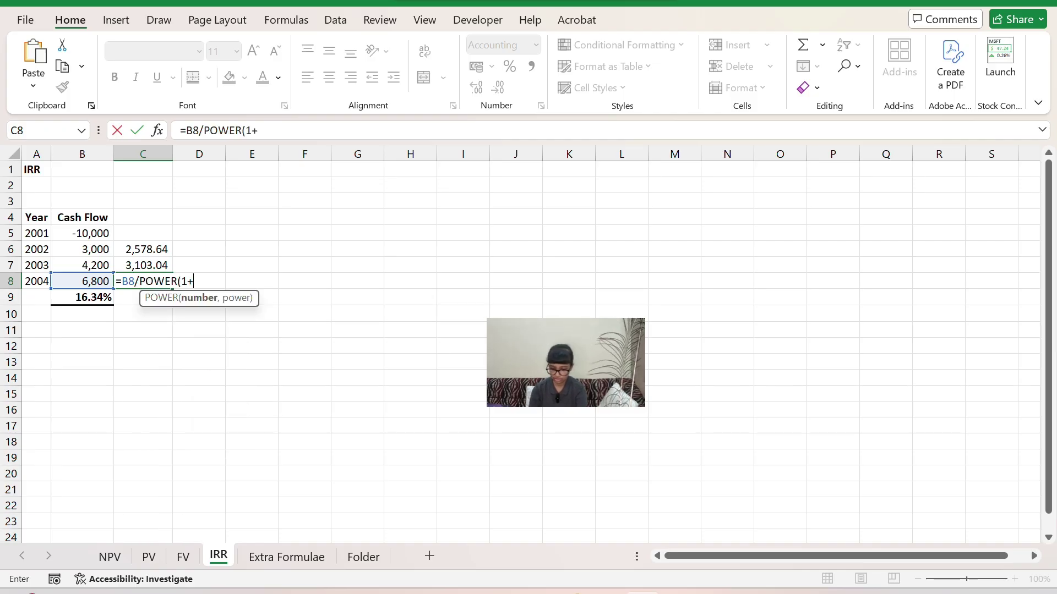
key(Down)
key(Left)
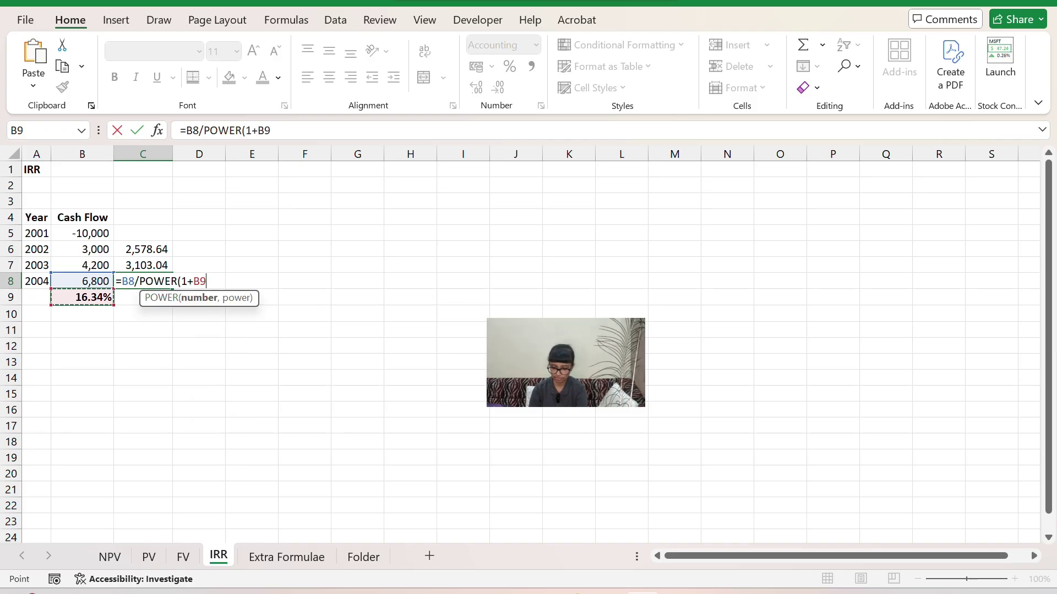
text(,)
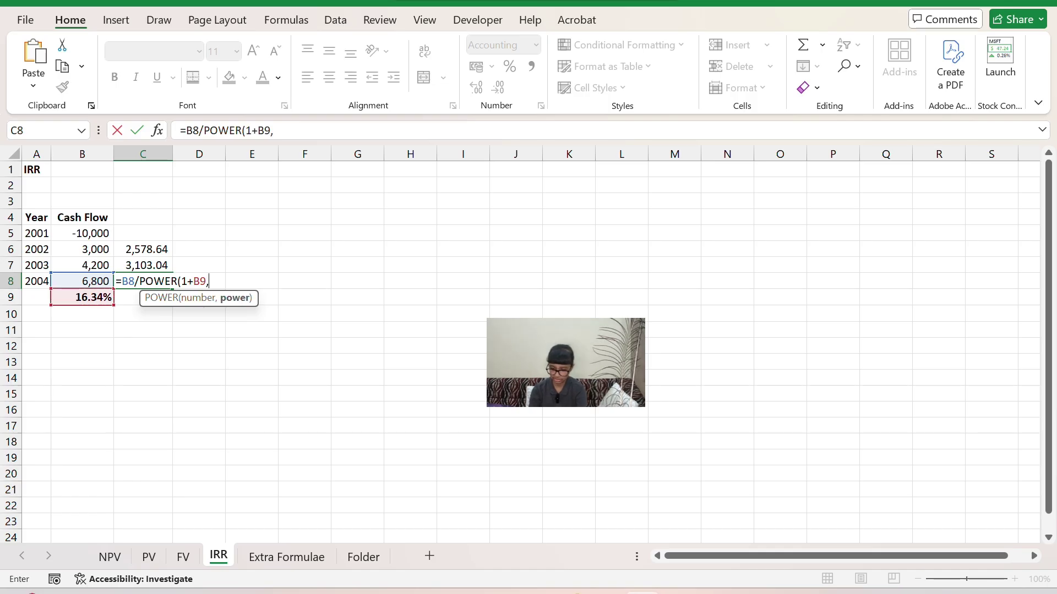
text(3))
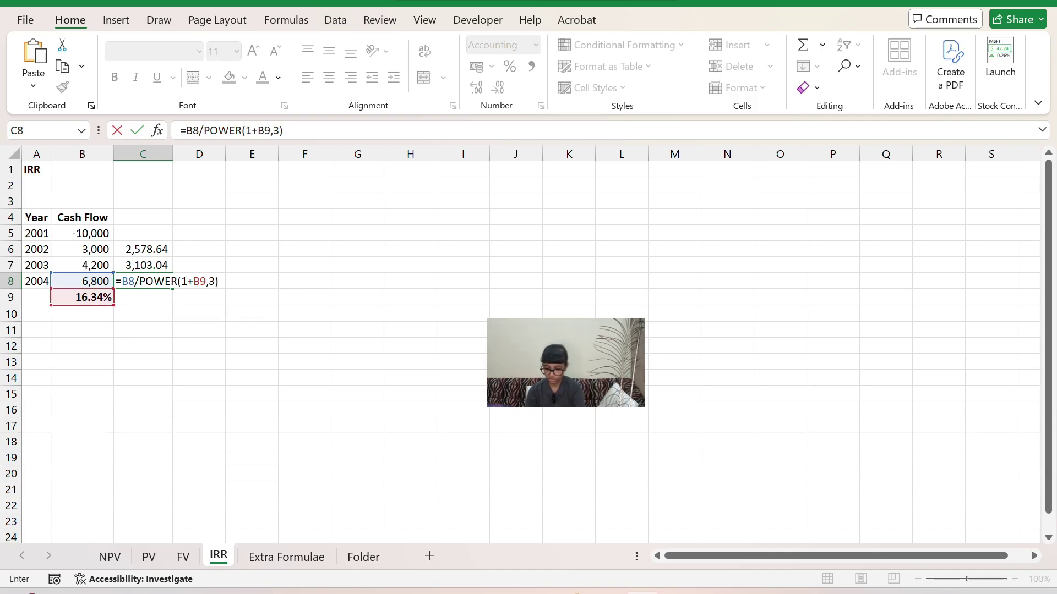
key(Return)
Step: Total the discounted cash flows in C9 with =SUM(C6:C8) and compare the total with the IRR in B9 and the 2001 outlay in B5
key(alt+equal)
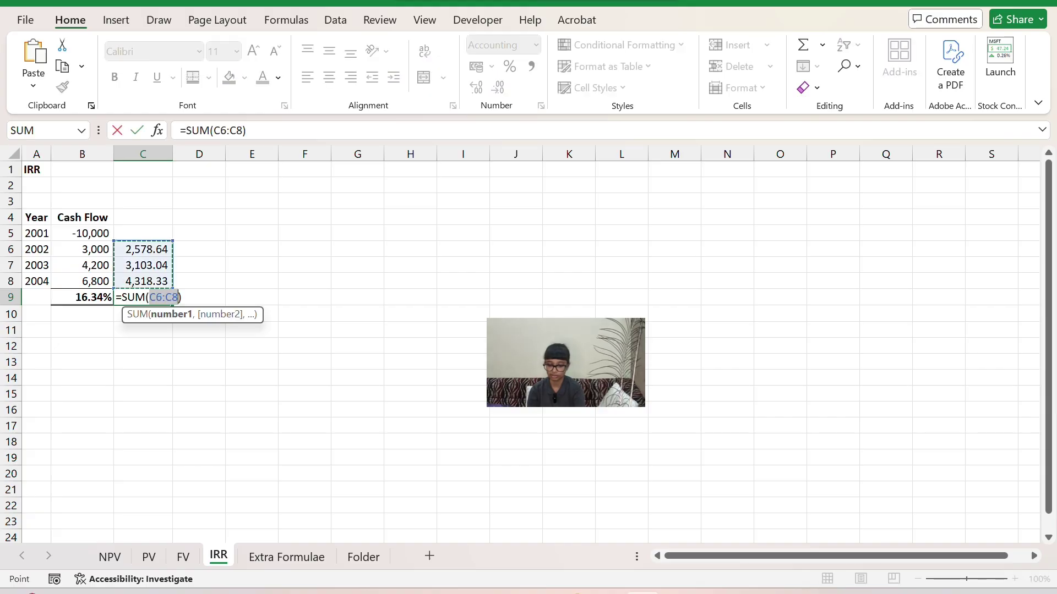
key(Return)
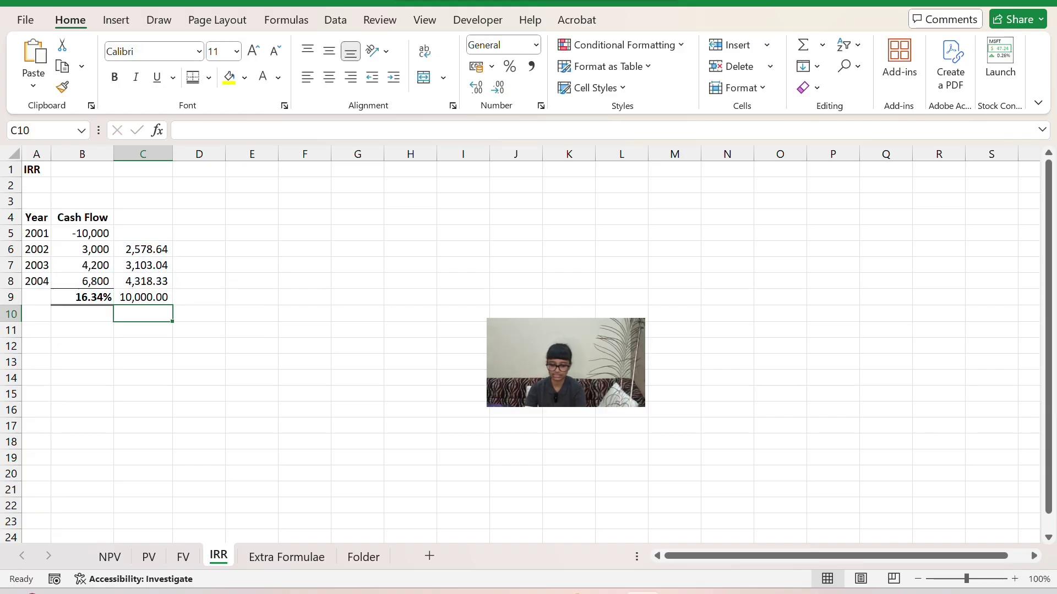
click(86, 296)
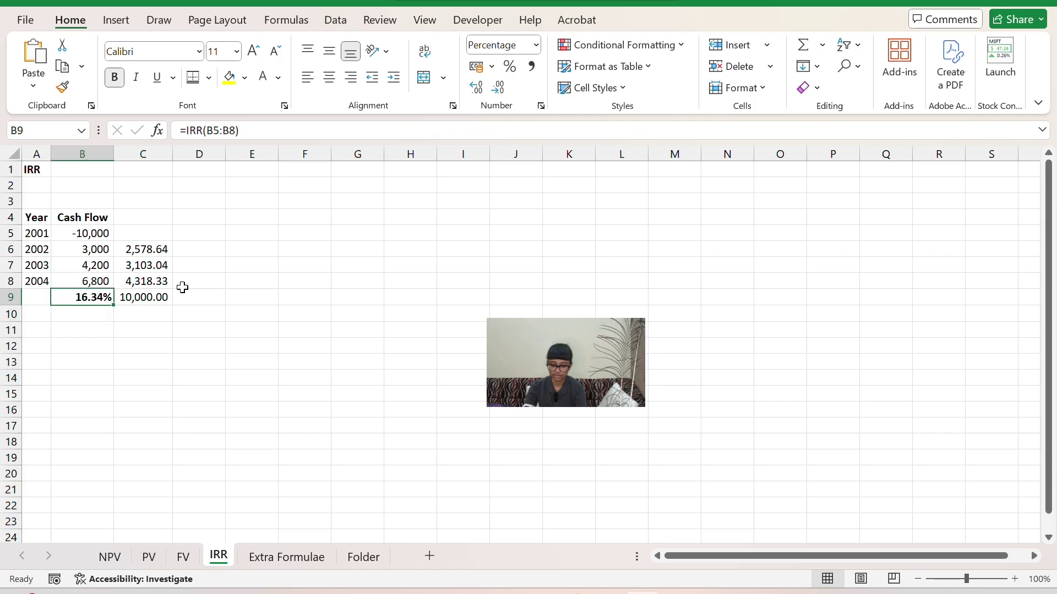
click(144, 296)
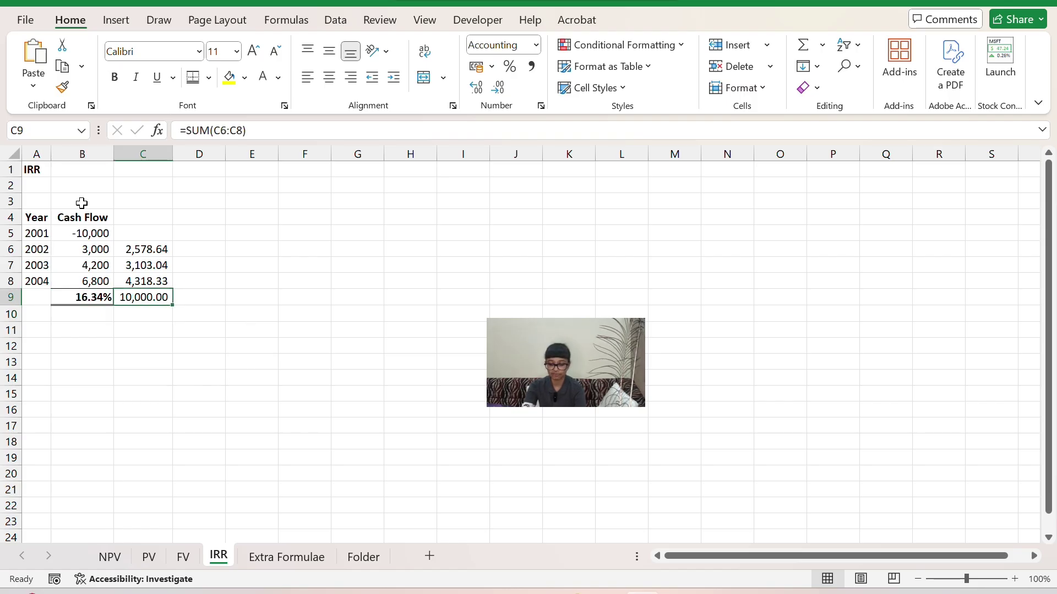
ctrl+click(95, 233)
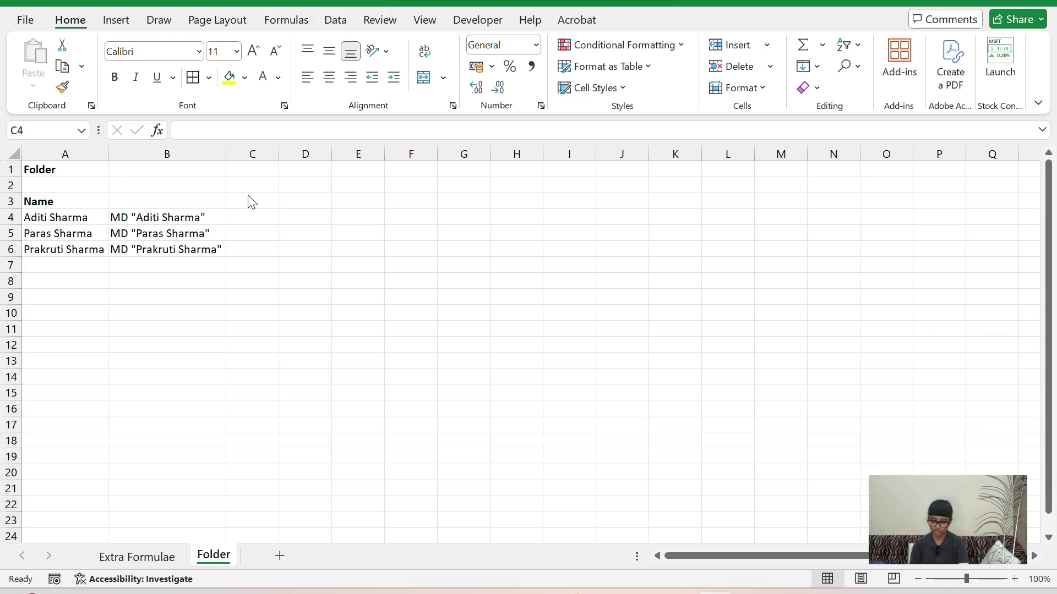
Step: On the Folder sheet, start Text to Columns on the names in A4:A6, treating the data as Delimited
click(43, 215)
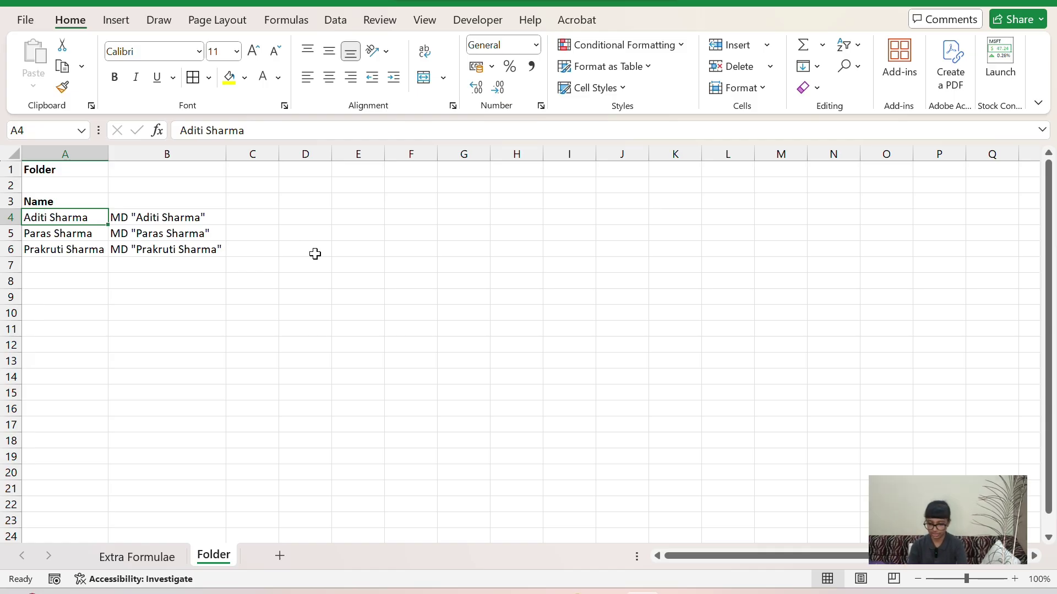
key(ctrl+shift+Down)
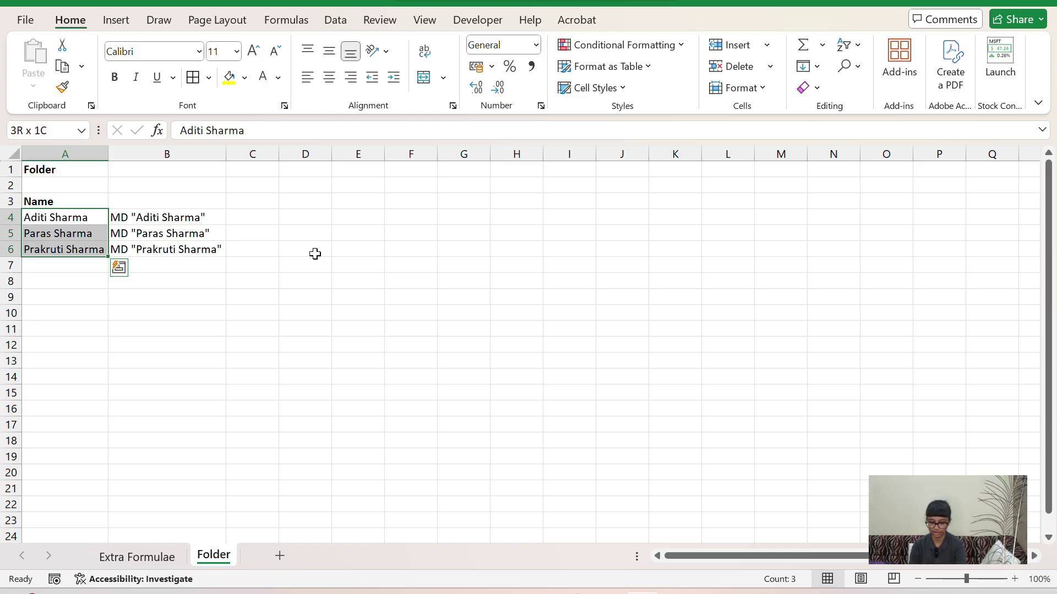
key(alt)
key(a)
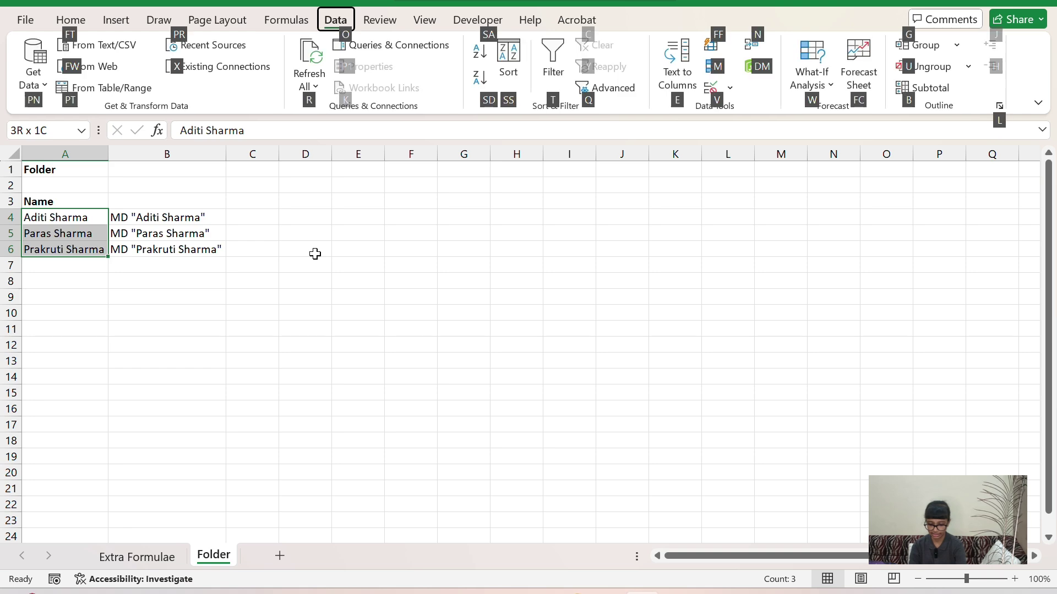
key(e)
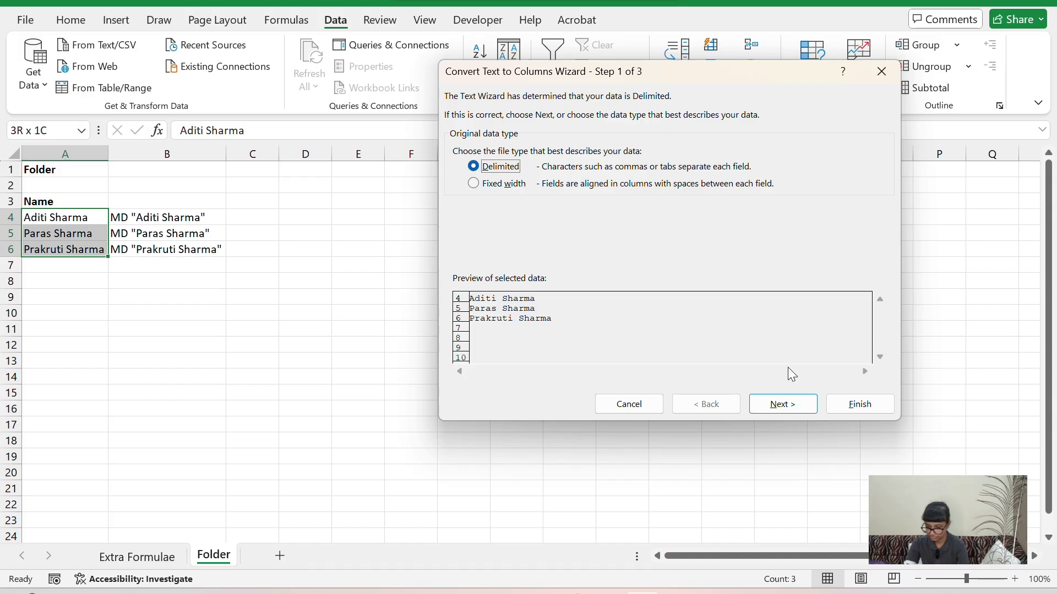
click(779, 403)
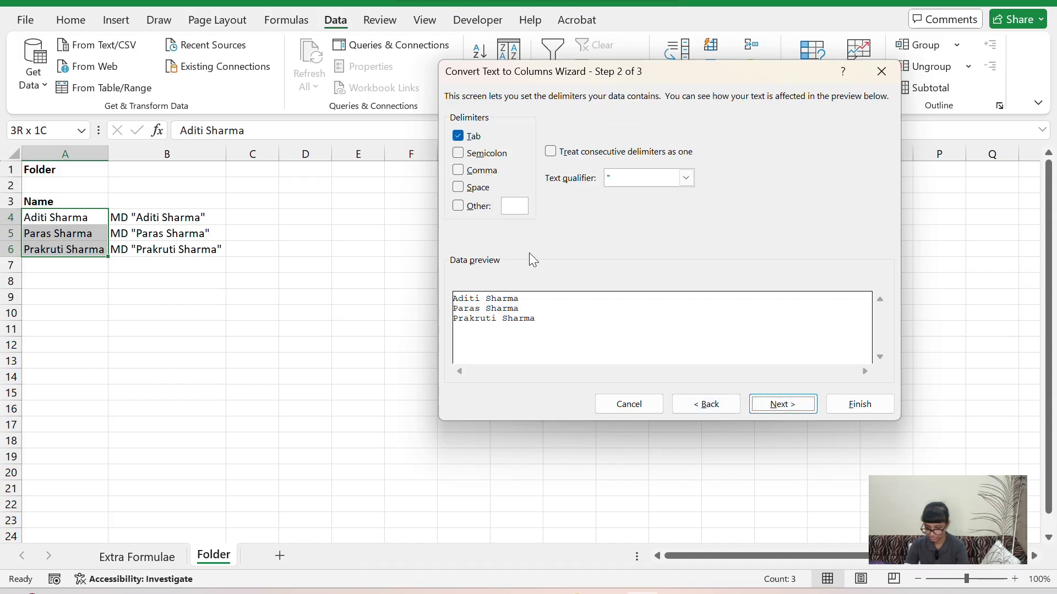
Step: Split the names with Space as the only delimiter, keep General format and destination $A$4, and accept replacing the existing data
click(458, 187)
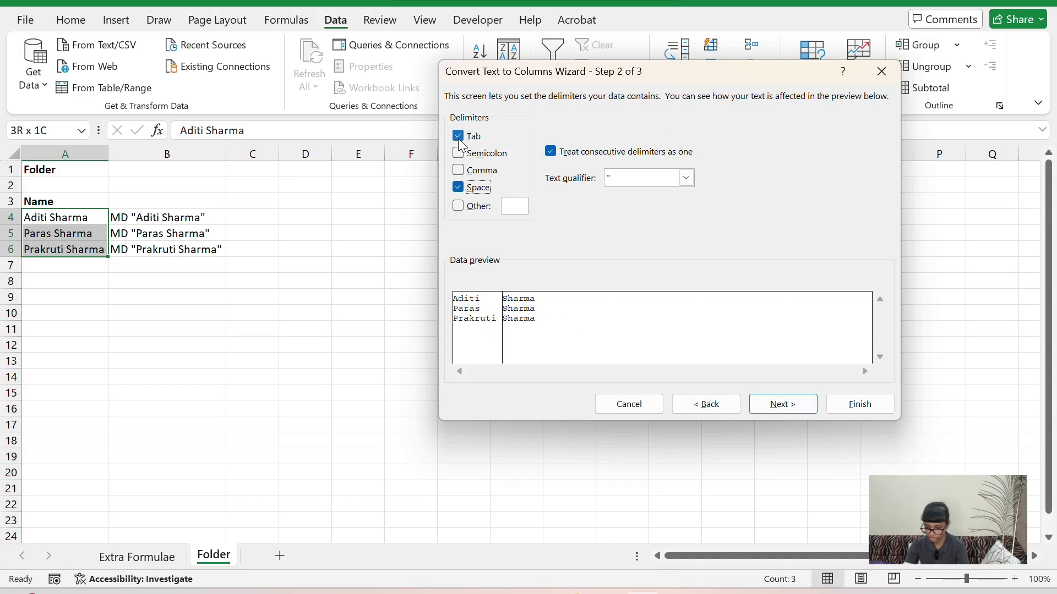
click(461, 141)
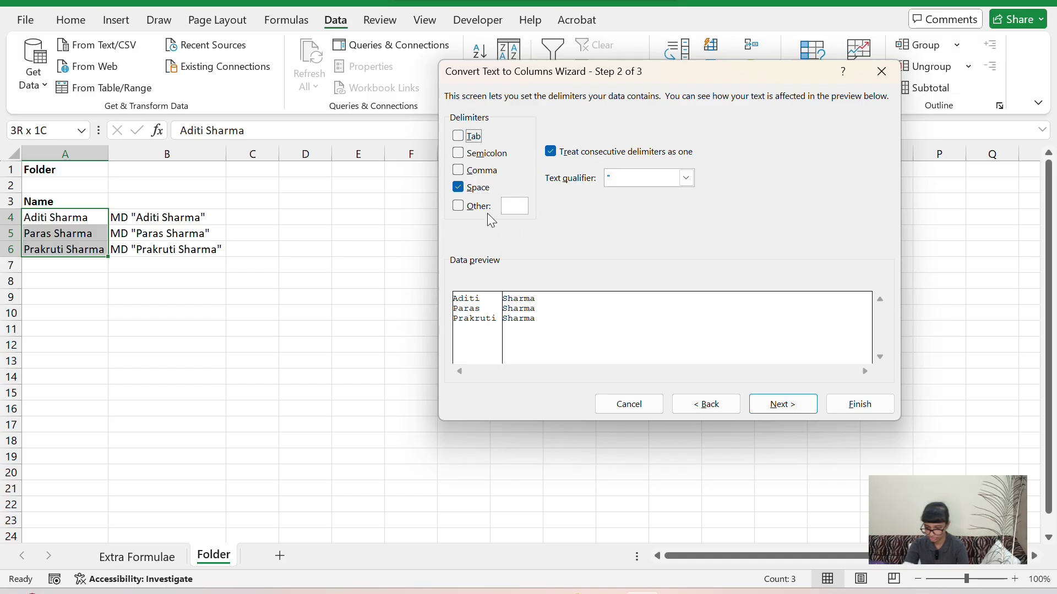
click(778, 405)
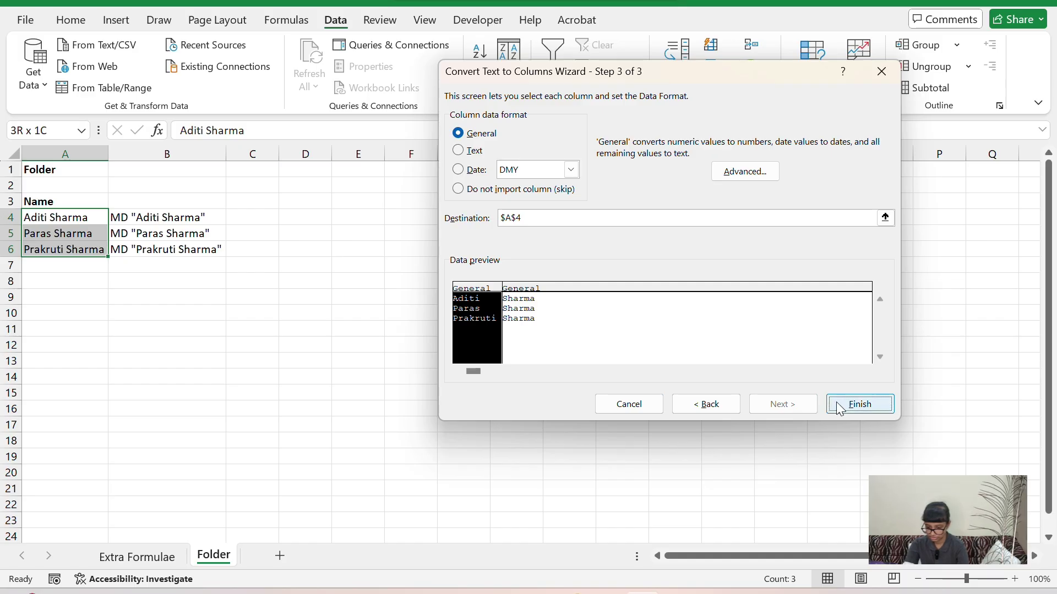
click(885, 406)
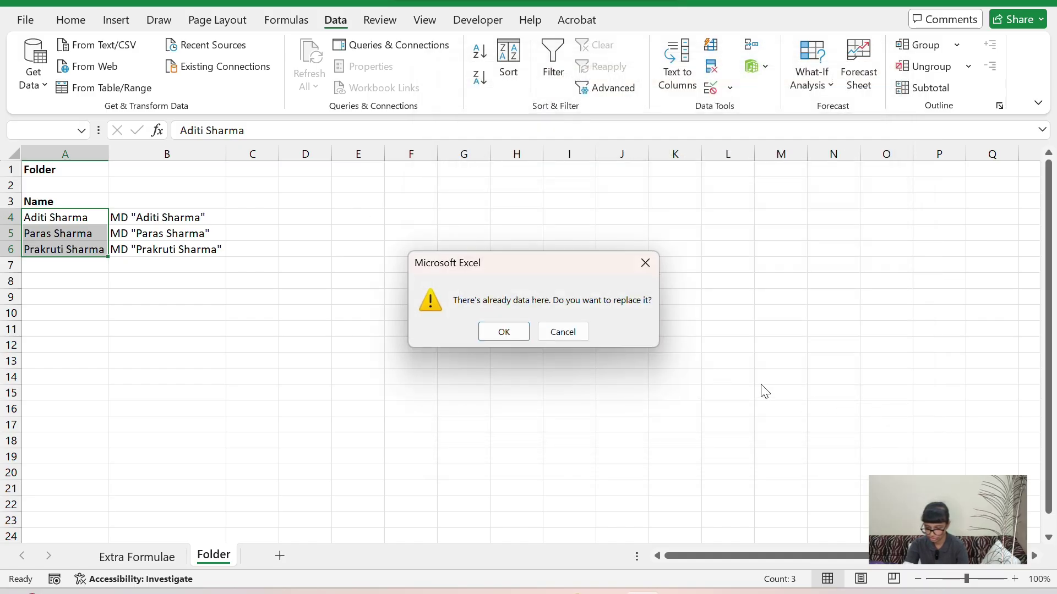
click(493, 333)
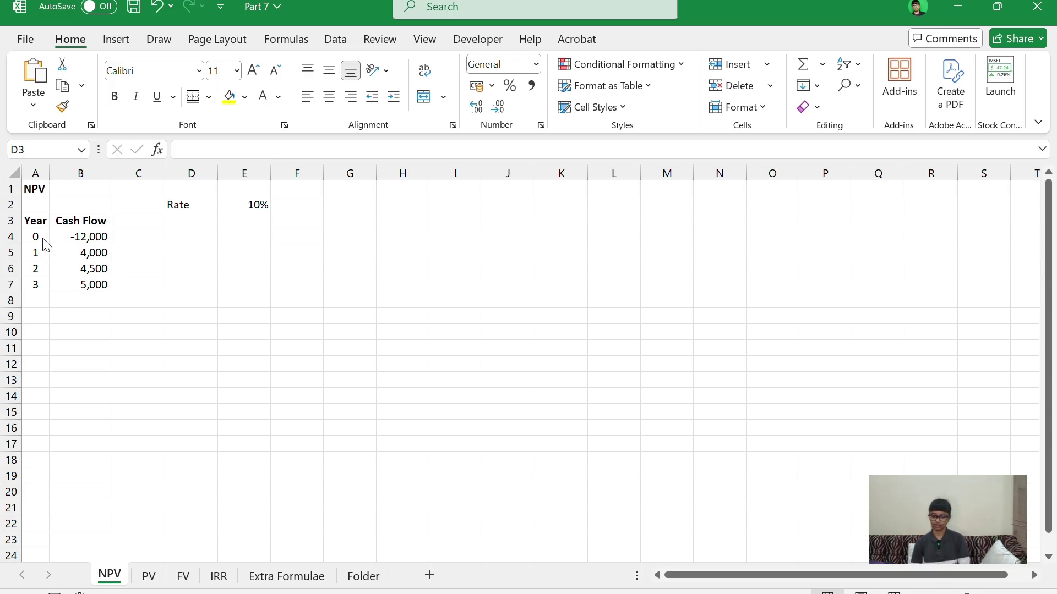
Step: On the NPV sheet, start an NPV formula in B9 with the rate in E2 as its first argument
drag(39, 239, 91, 238)
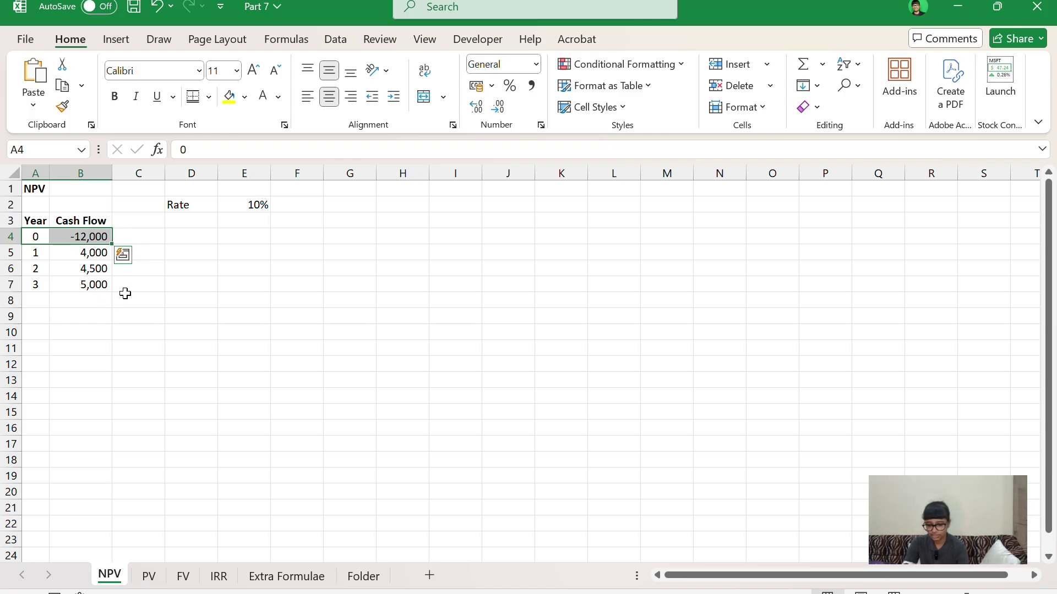
click(37, 254)
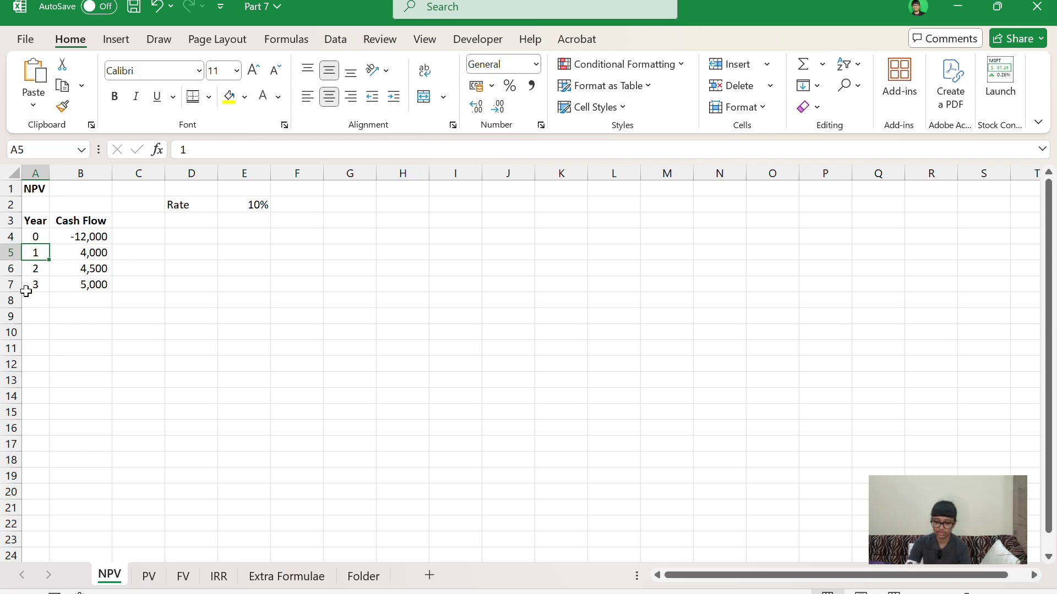
click(10, 284)
click(156, 309)
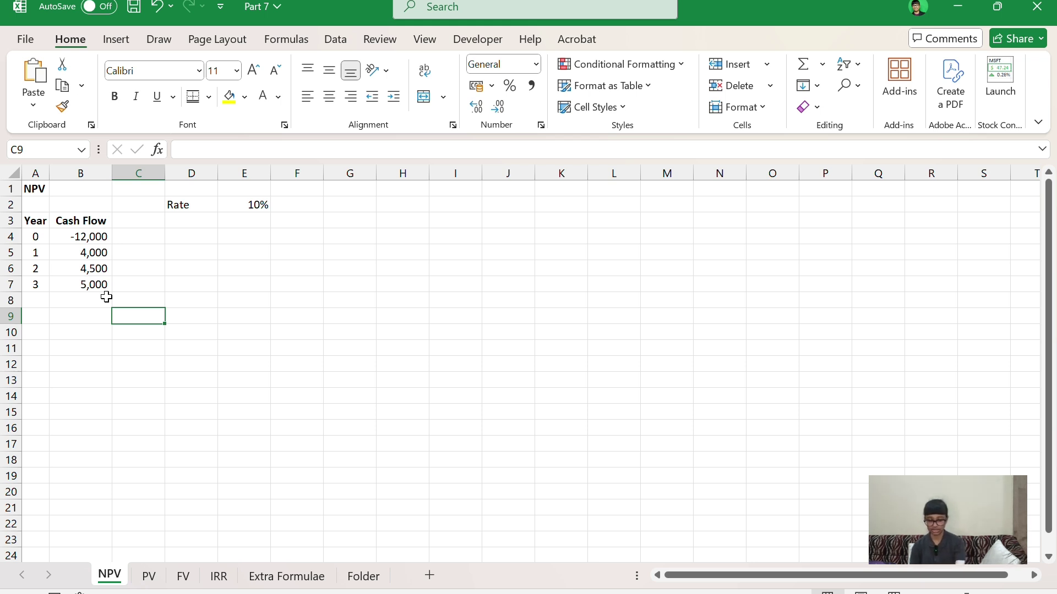
key(Left)
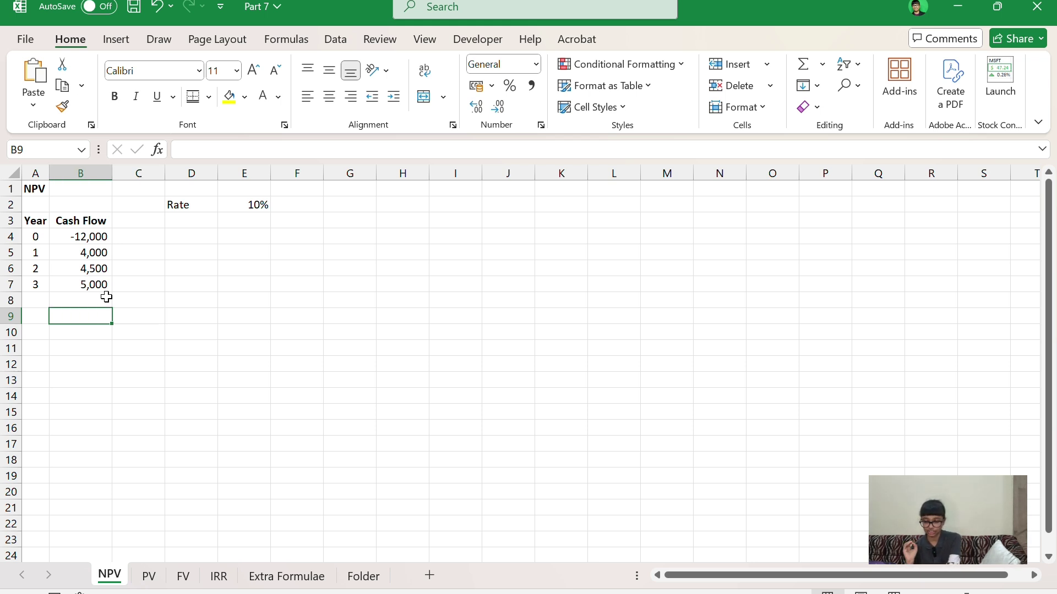
text(=)
key(Escape)
text(=n)
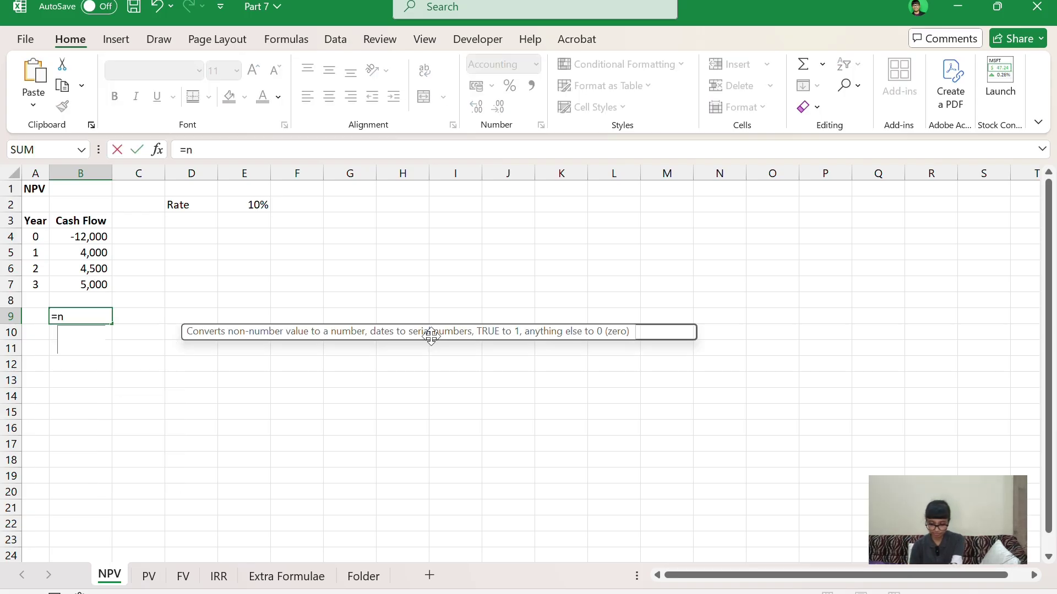
text(pv)
key(Tab)
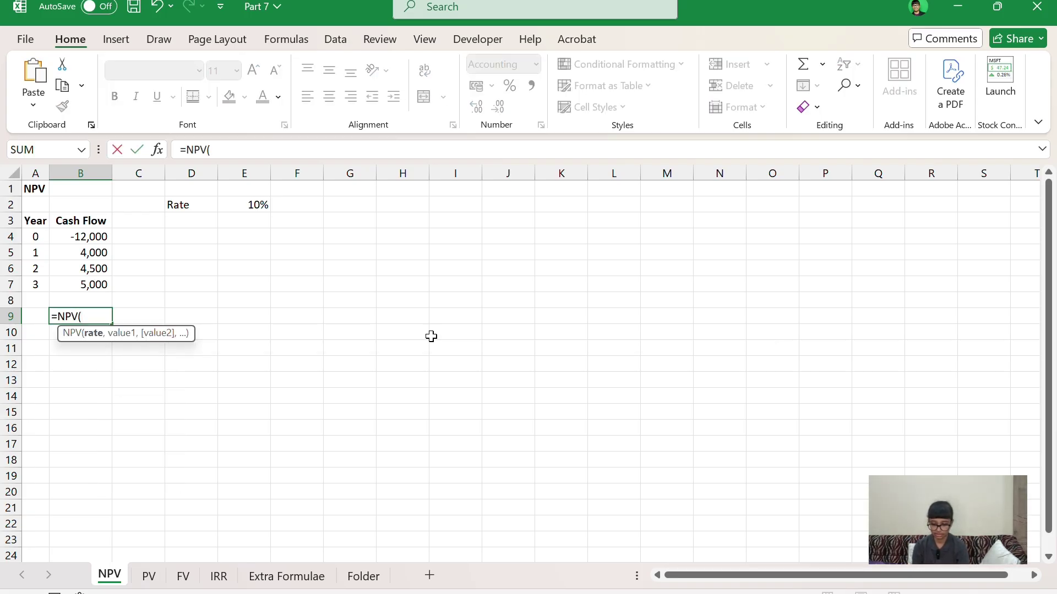
key(Up)
key(Up)
key(Right)
key(Right)
key(Right)
key(Up)
key(Up)
key(Up)
key(Up)
key(Up)
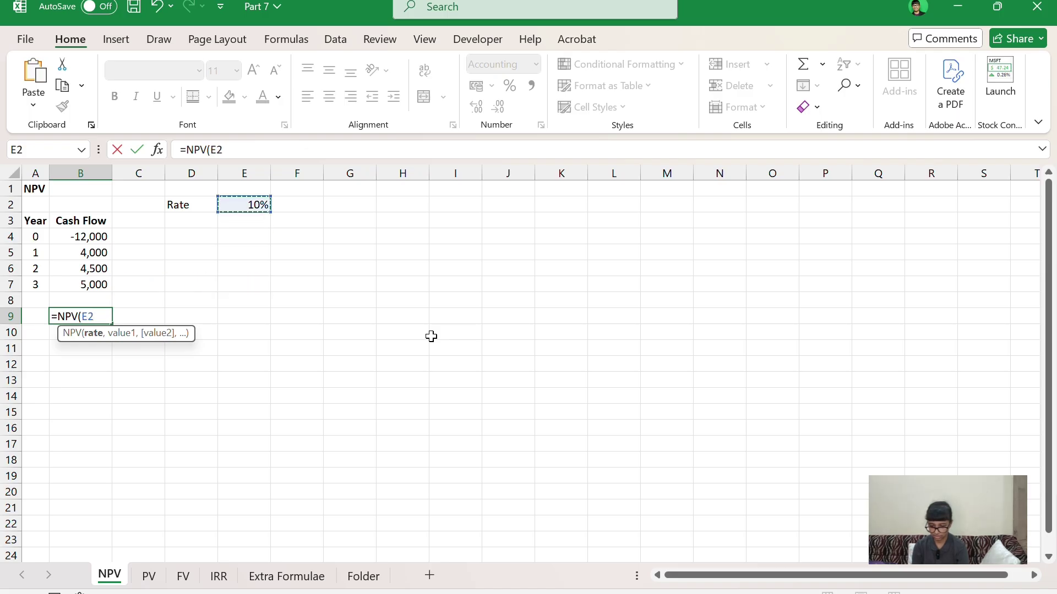
Step: Add the year 1 to 3 cash flows in B5:B7 as the NPV values and close the function
text(,)
key(Up)
key(Up)
key(Up)
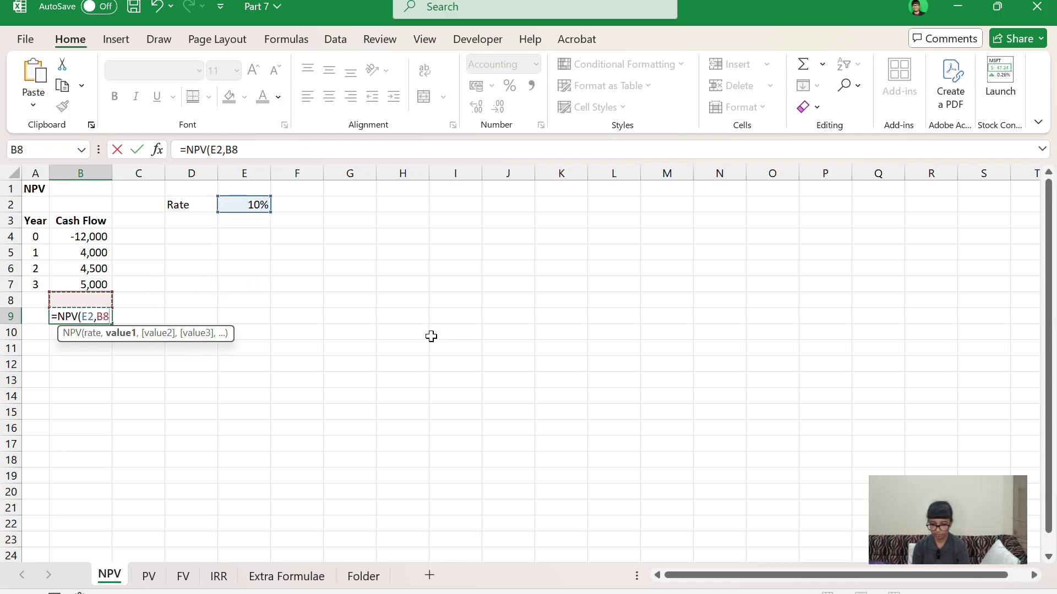
key(Up)
key(shift+Down)
key(shift+Down)
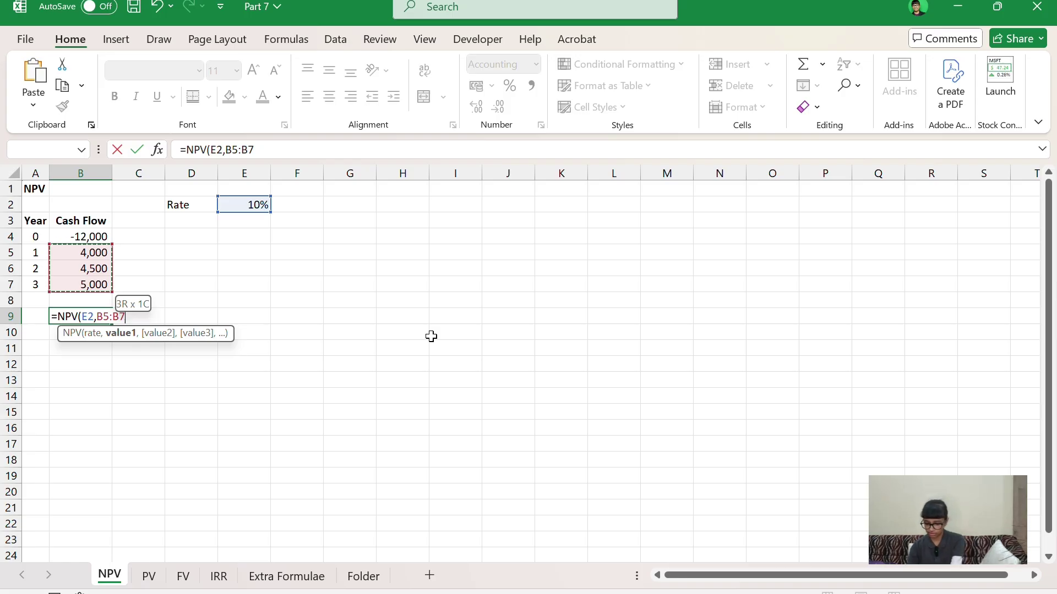
text())
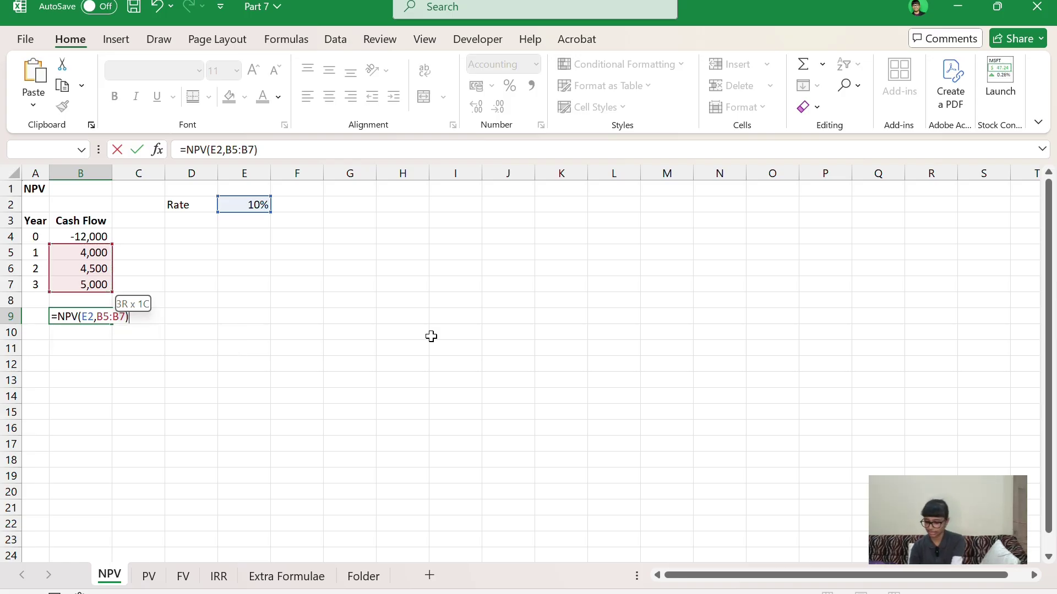
Step: Add the year 0 outlay in B4 outside the function, completing =NPV(E2,B5:B7)+B4 in B9
text(+)
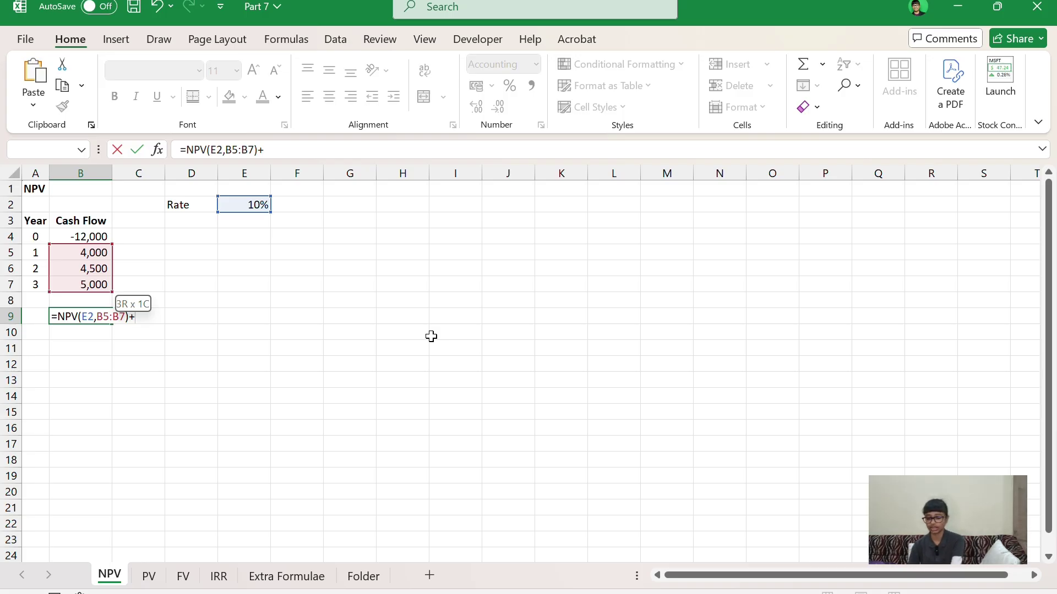
key(Up)
key(Up)
key(Up)
key(Up)
key(Up)
key(Up)
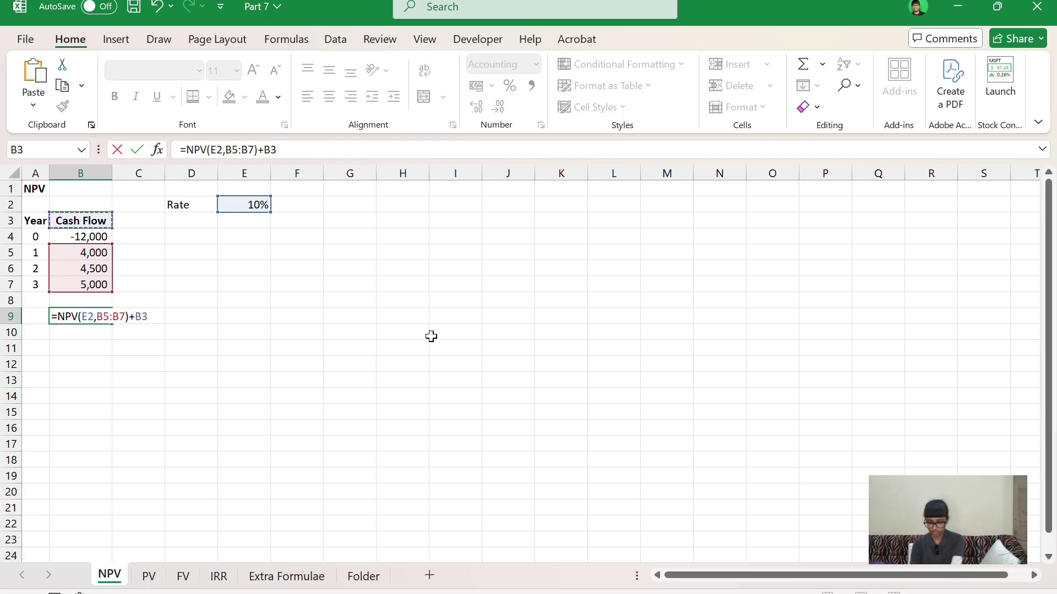
key(Down)
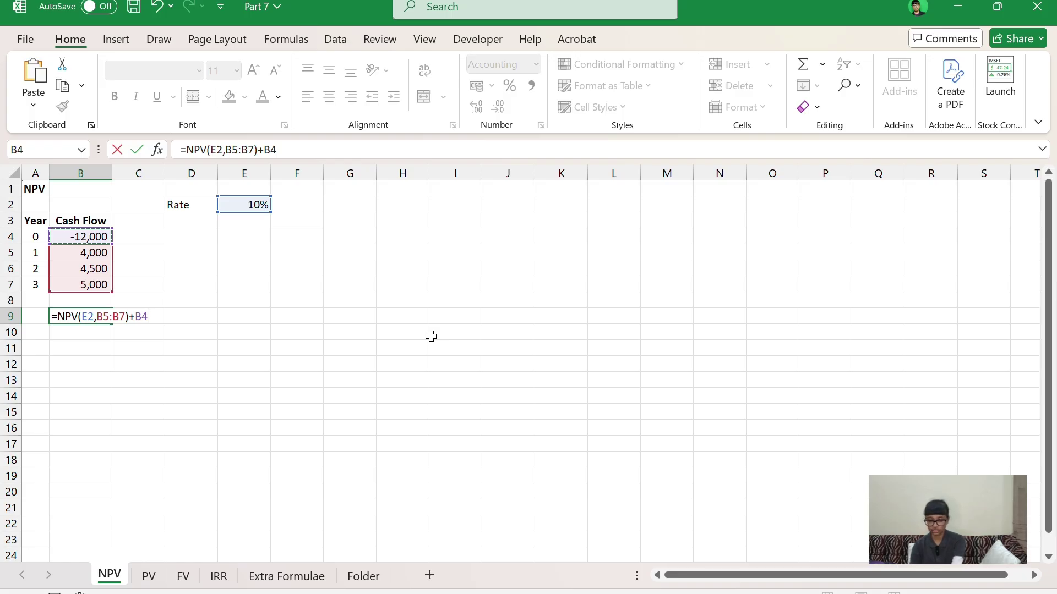
key(Return)
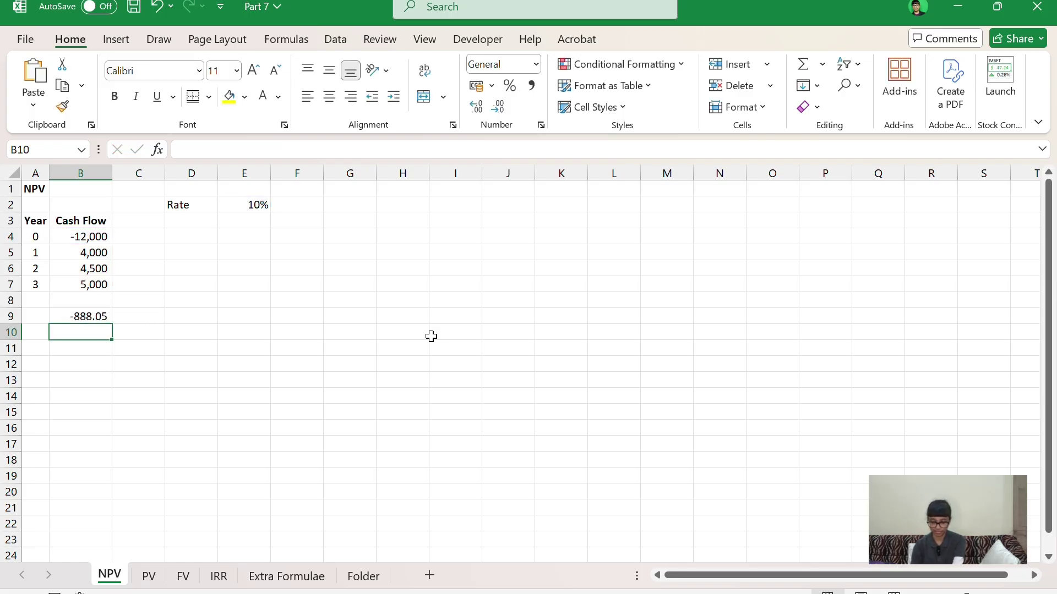
Step: Review the NPV result in B9 against the cash flows in B5:B7 and the initial outlay in B4
key(Up)
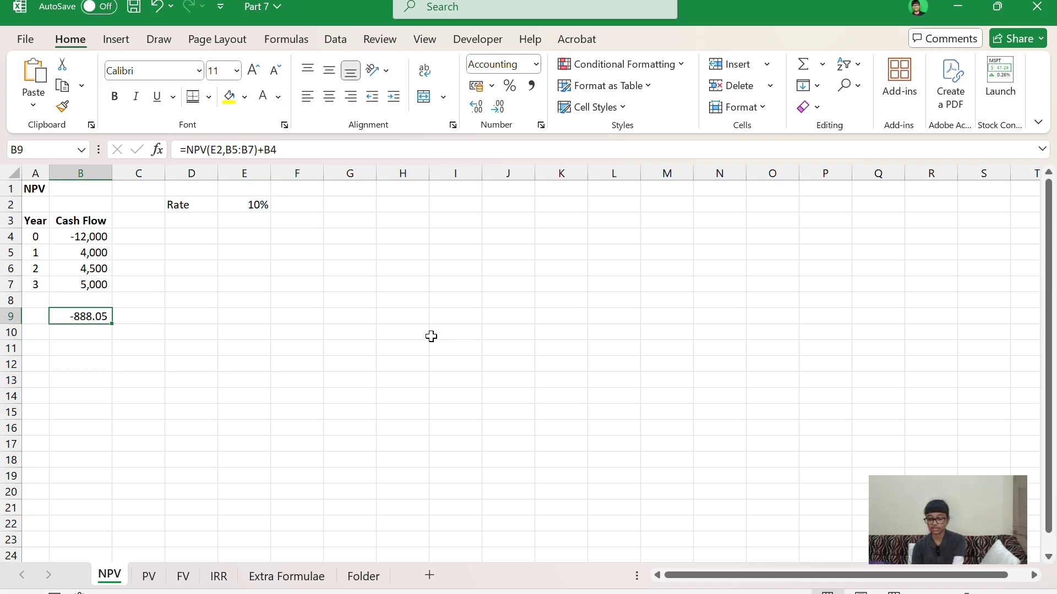
key(Up)
key(Up)
key(Up)
key(Up)
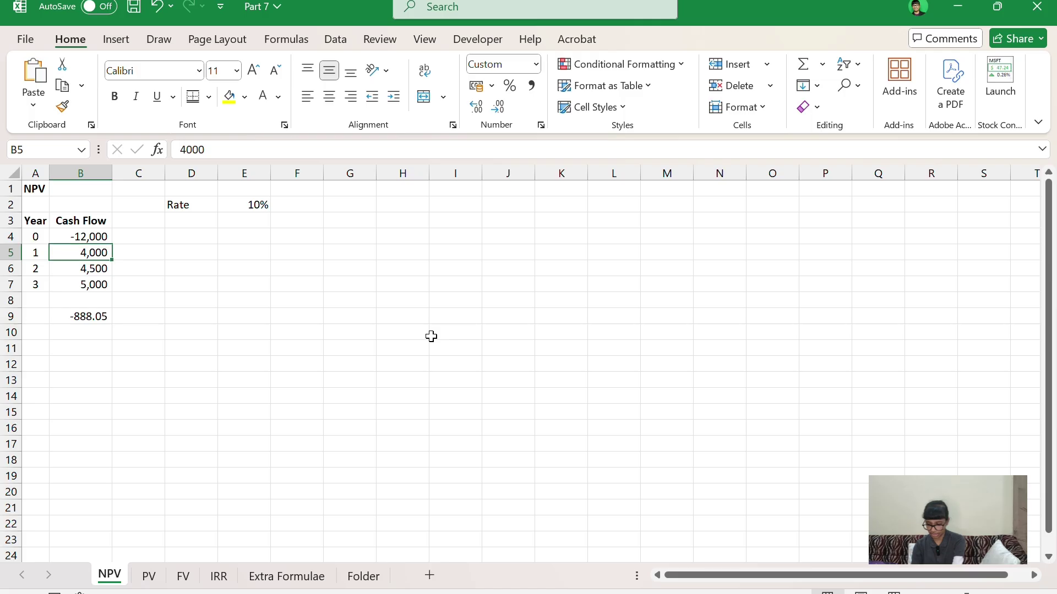
key(shift+Down)
key(shift+Down)
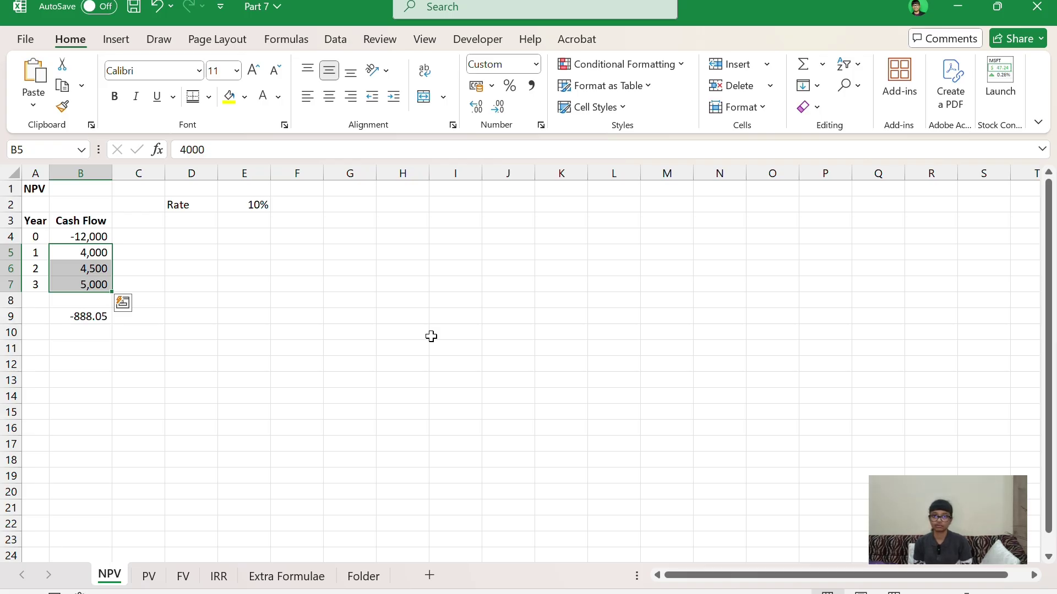
key(Up)
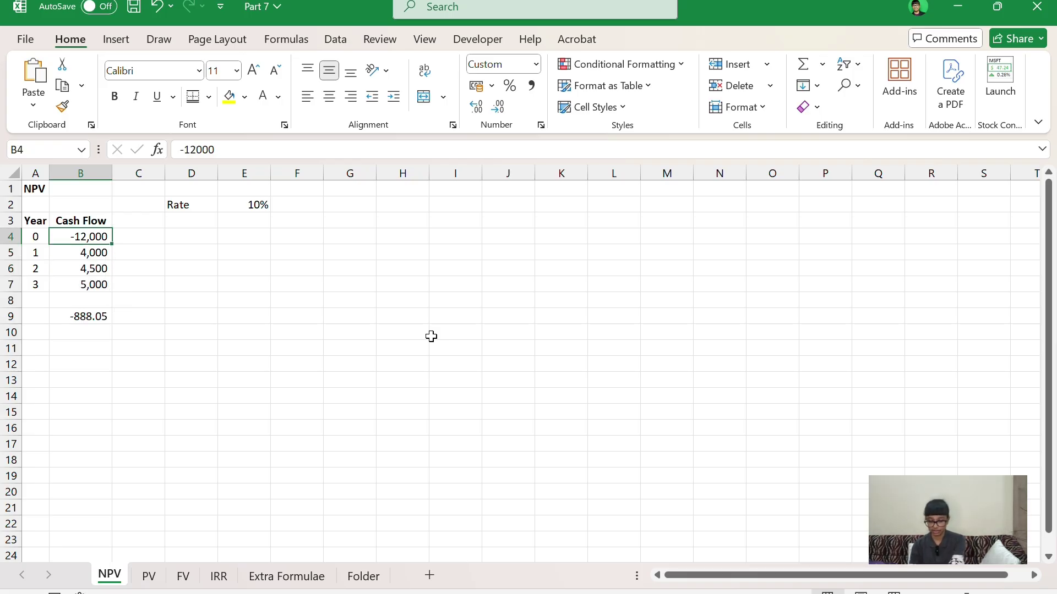
Step: Set the year 3 cash flow in B7 to 7000
key(Down)
key(Down)
key(Up)
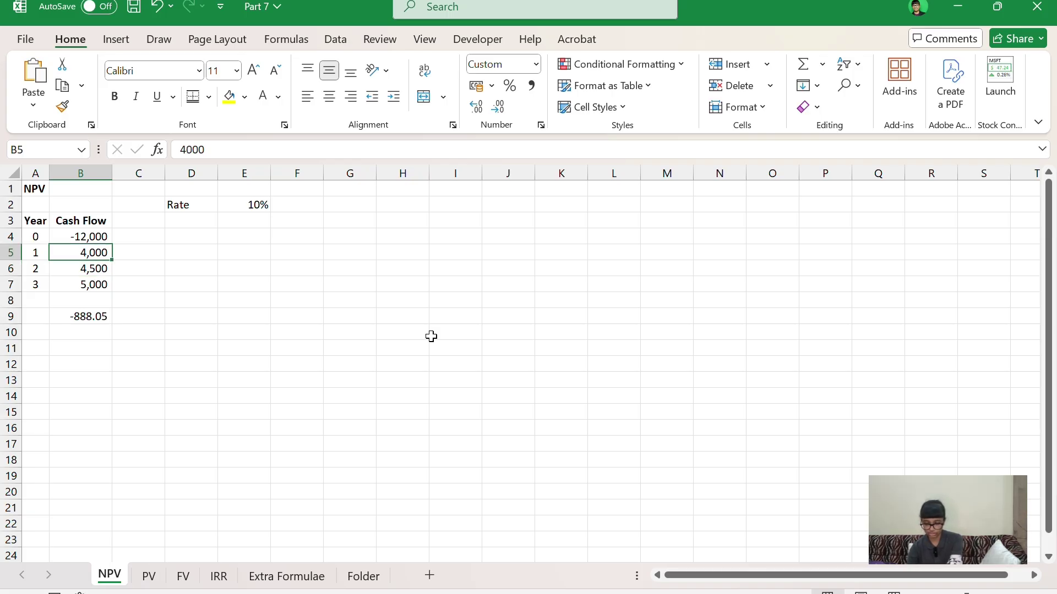
key(Down)
key(Down)
text(7000)
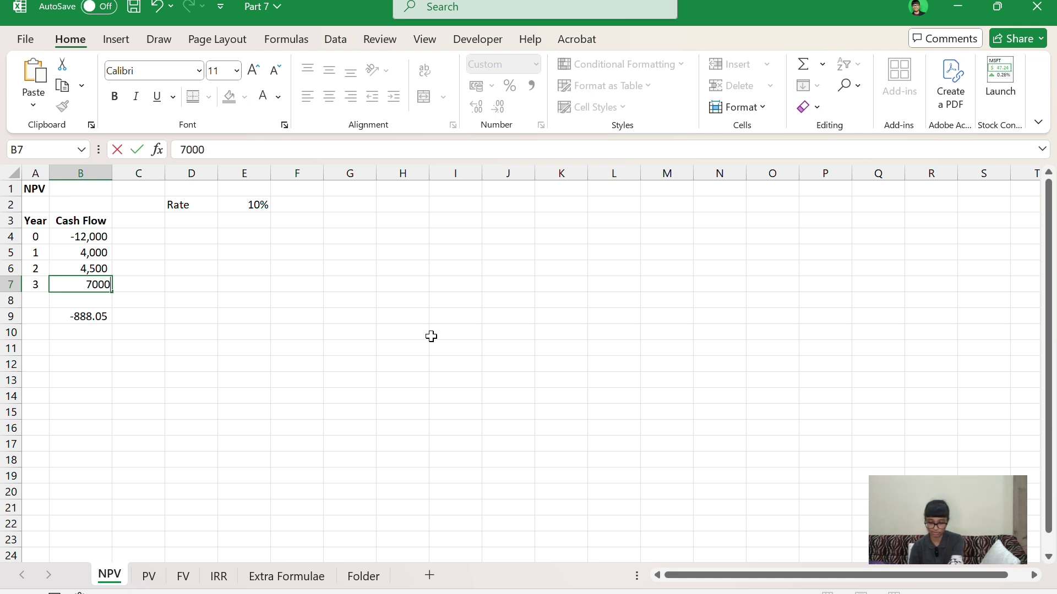
key(Return)
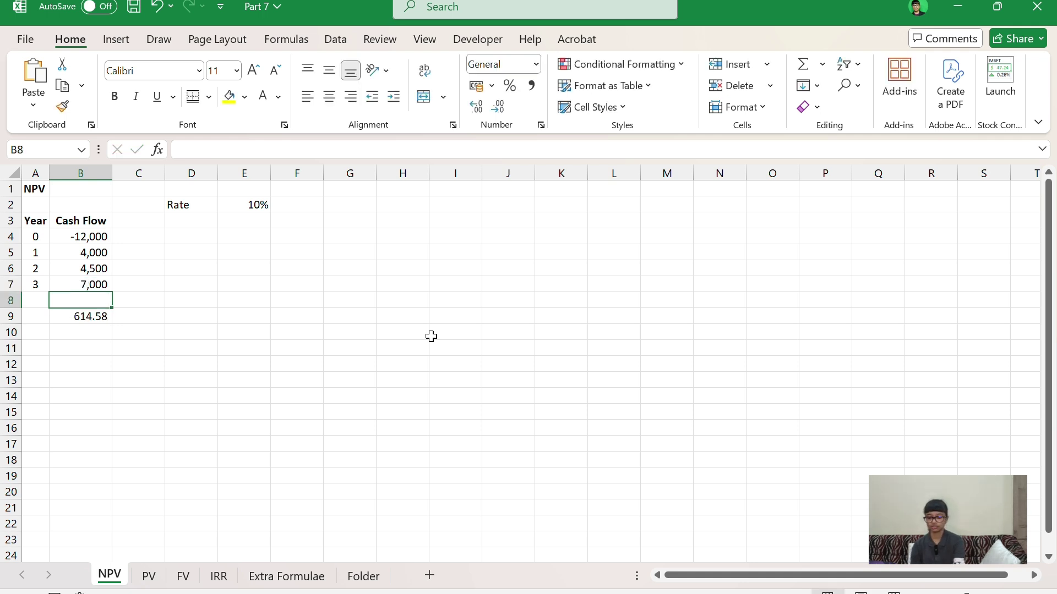